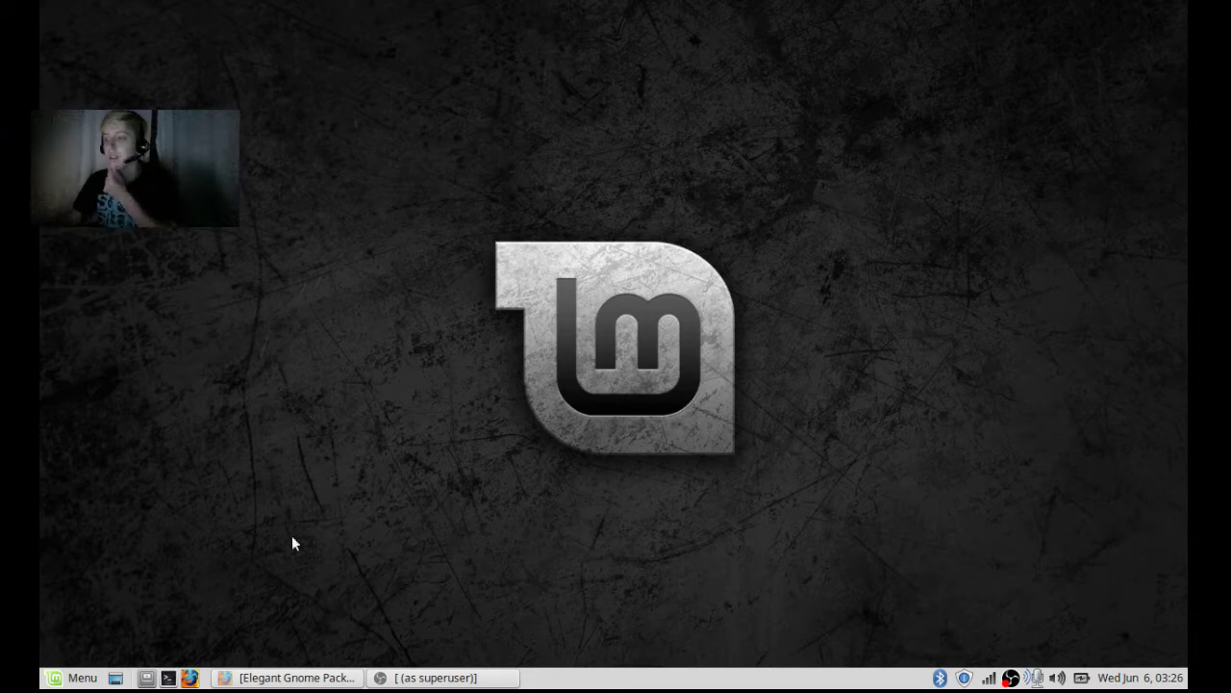
Open the Mint Menu, scroll through its entries, and close it again.
left_click(74, 687)
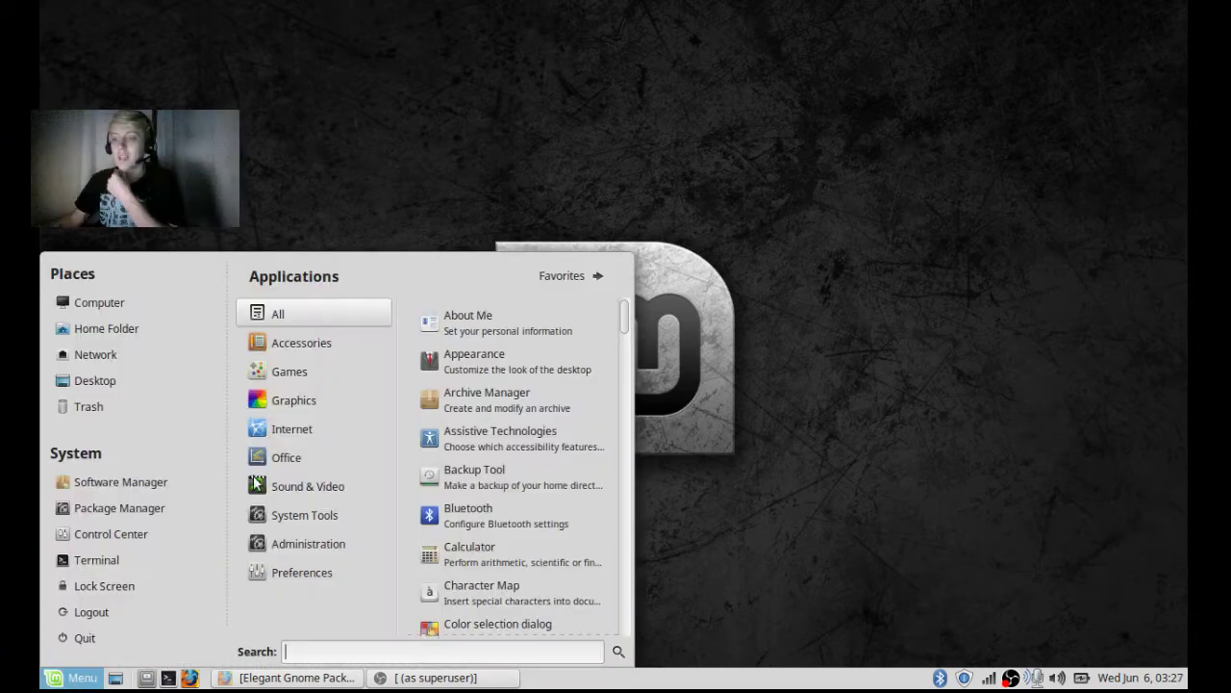
left_click(486, 99)
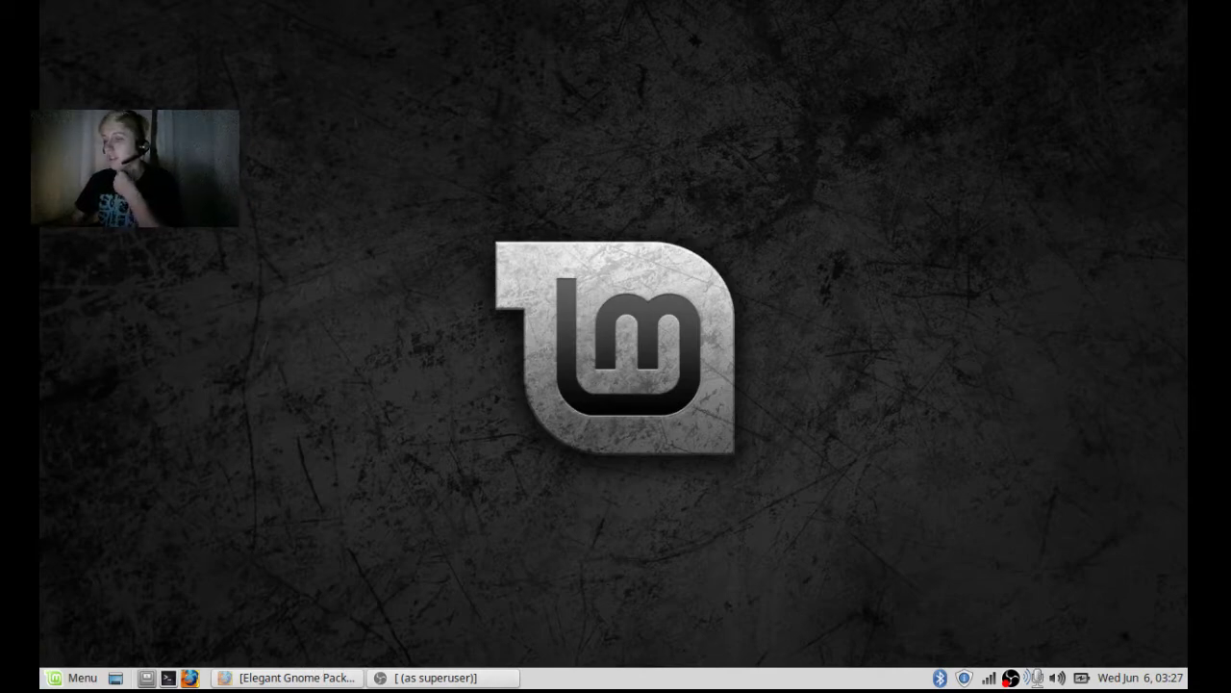
left_click(77, 678)
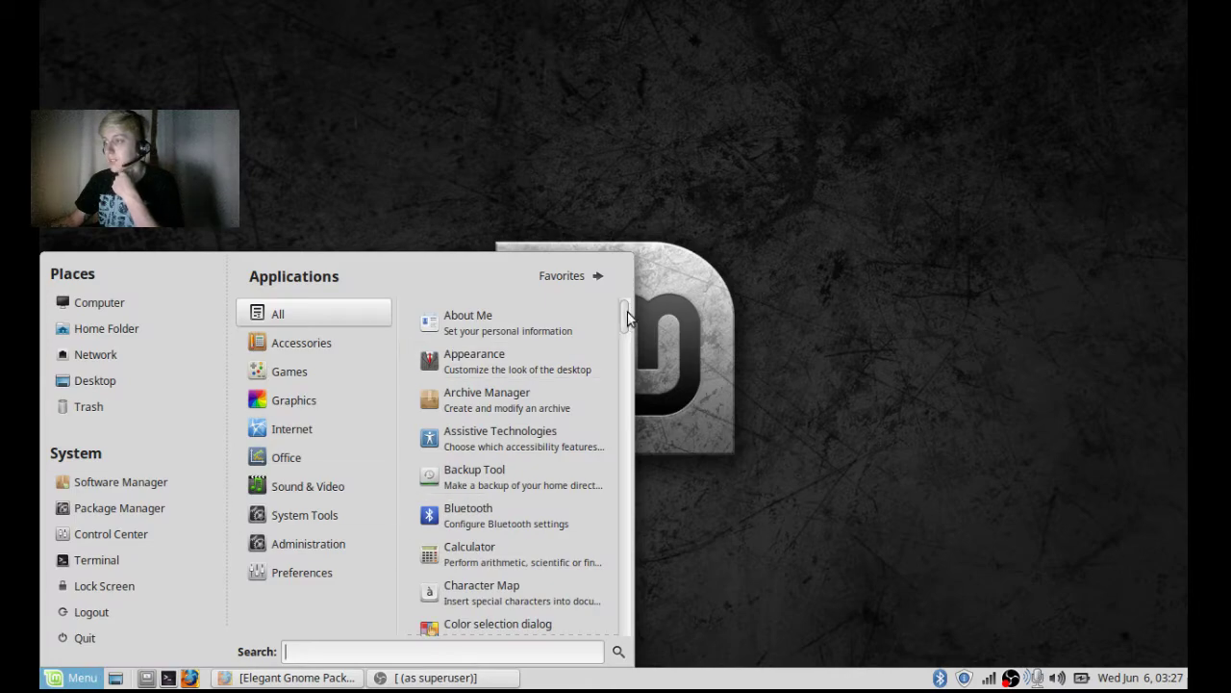
scroll(625, 313, "down", 15)
scroll(600, 324, "up", 15)
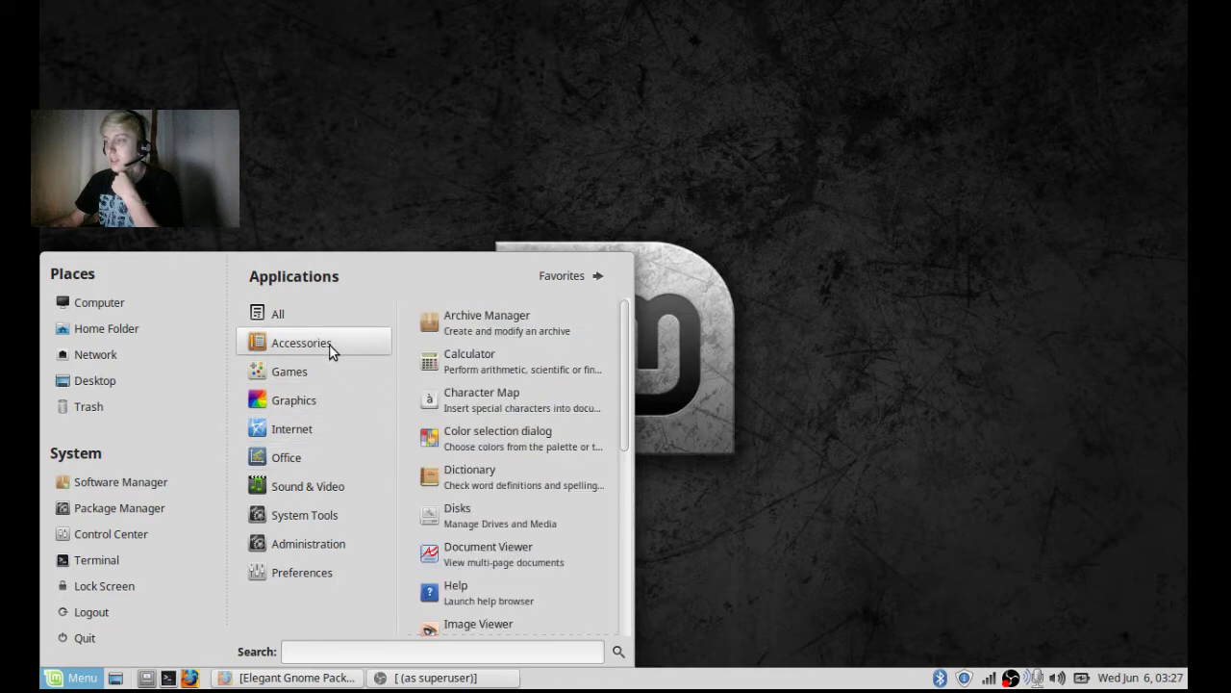
left_click(645, 170)
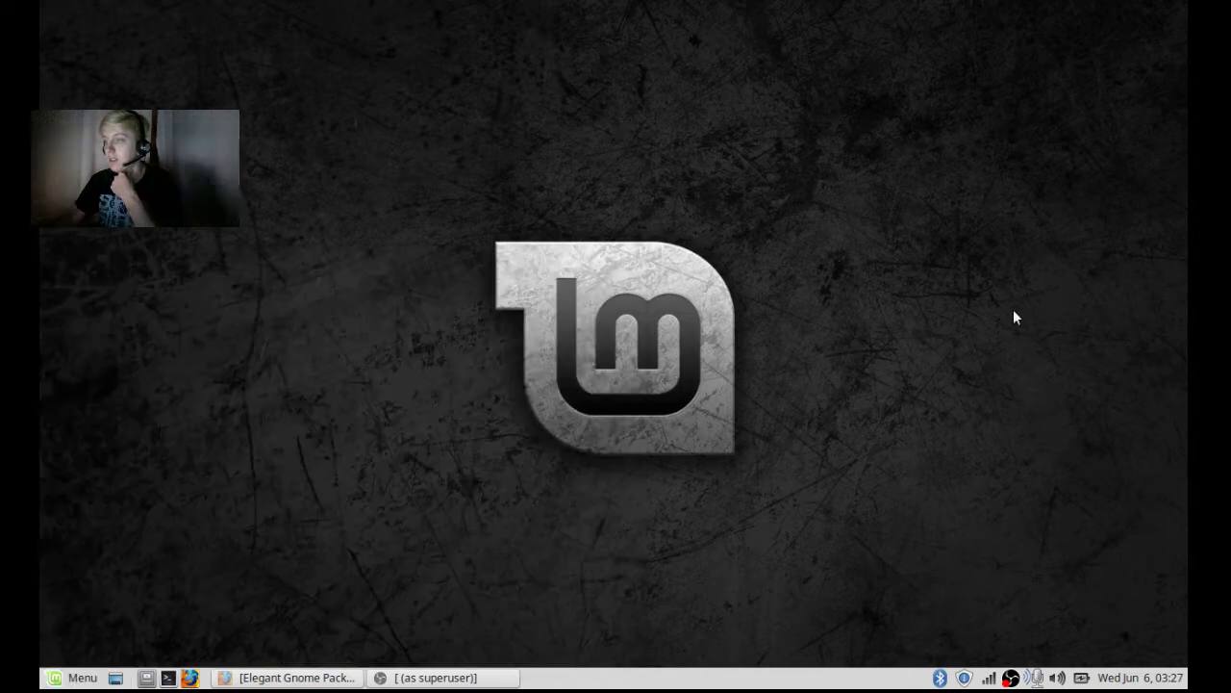
Restore the Elegant Gnome Pack Firefox window from the taskbar.
left_click(308, 678)
left_click(306, 678)
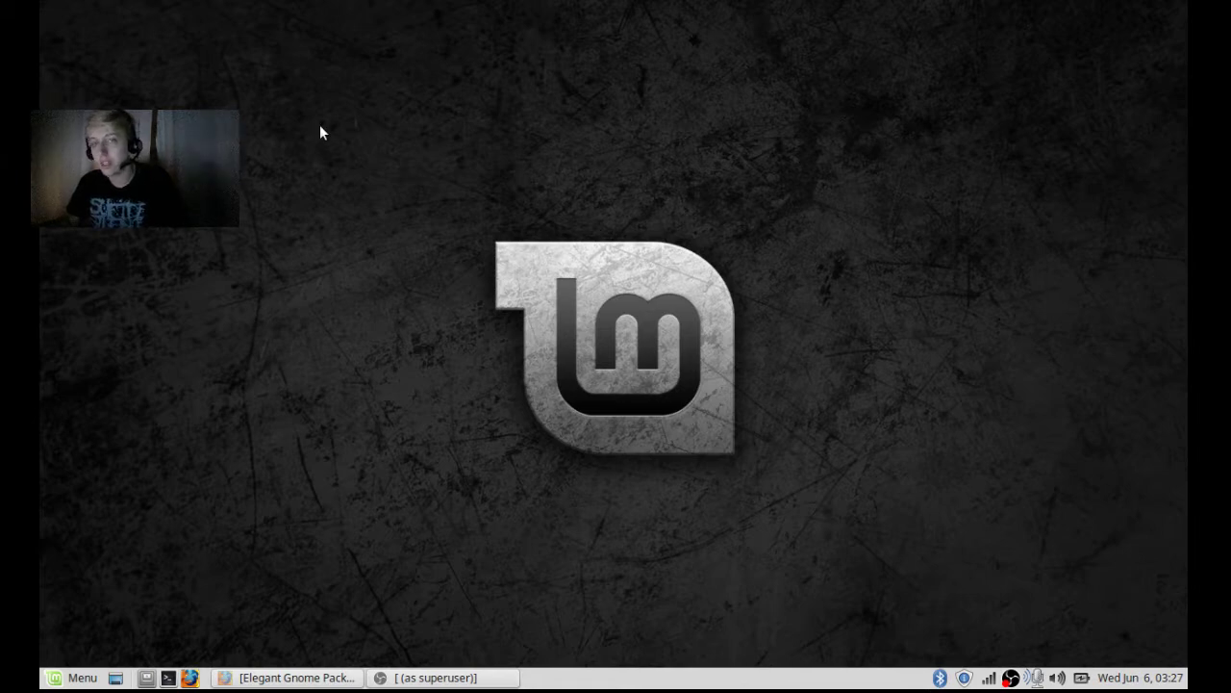
left_click_drag(447, 192, 922, 594)
left_click_drag(919, 601, 454, 186)
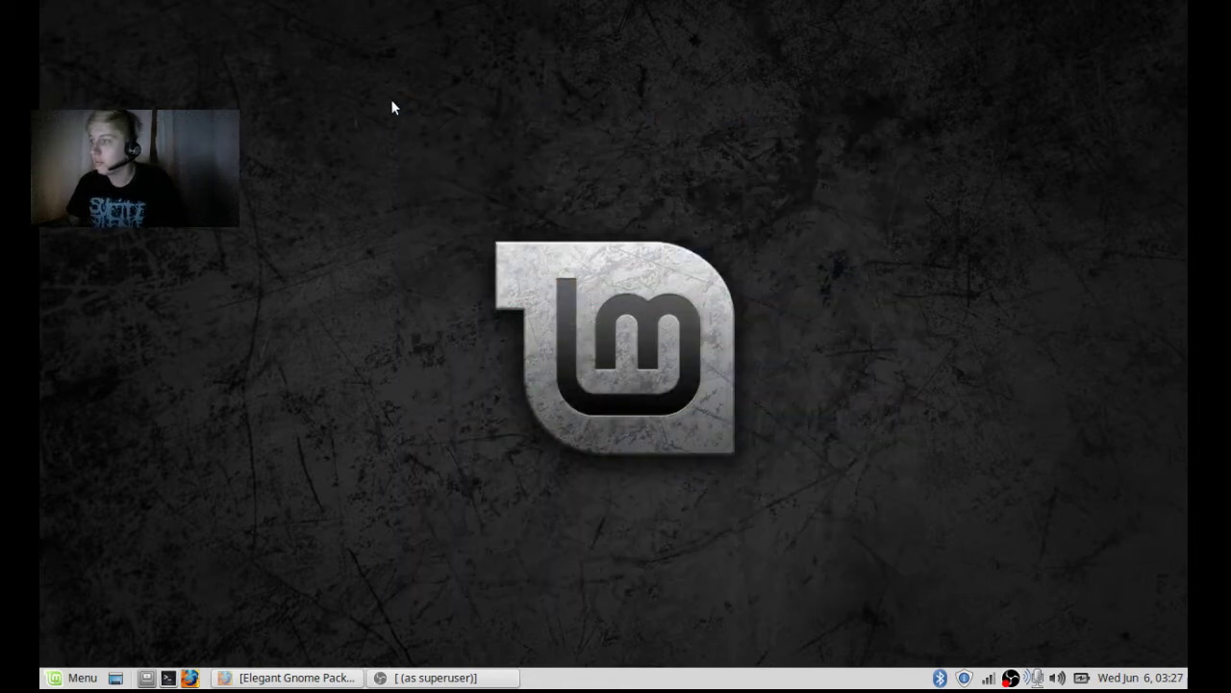
left_click(324, 679)
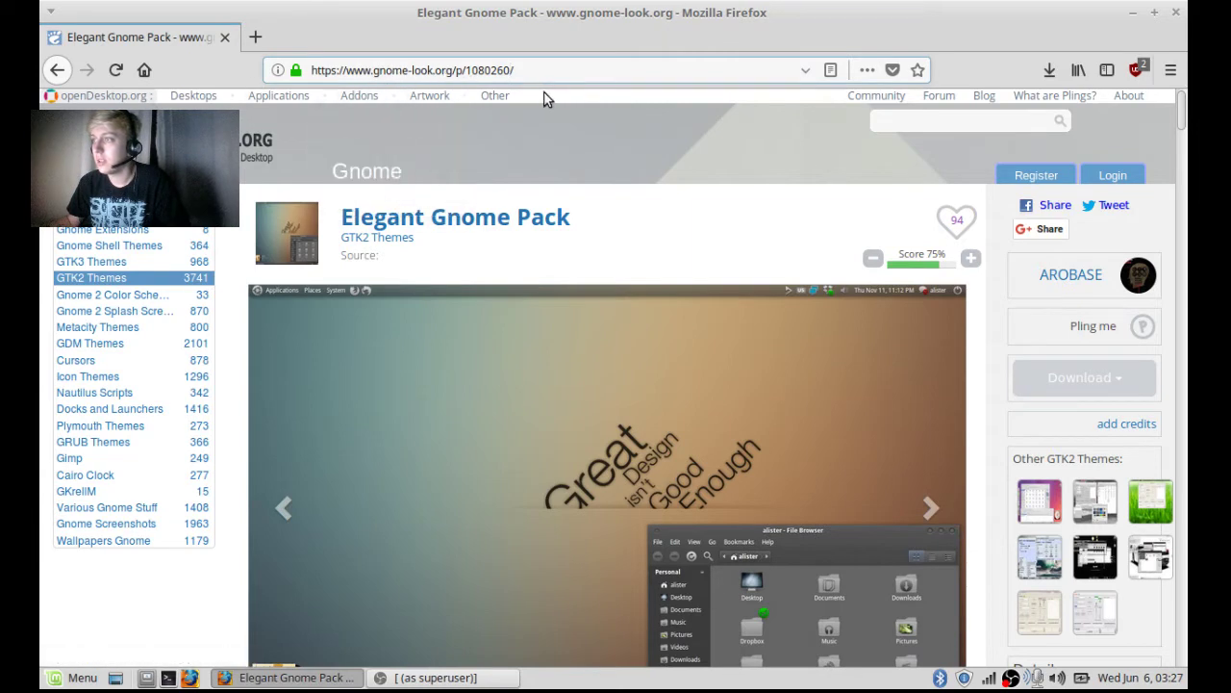
In a new tab, go to google.com and search for 'linux mint mate themes'.
left_click(255, 37)
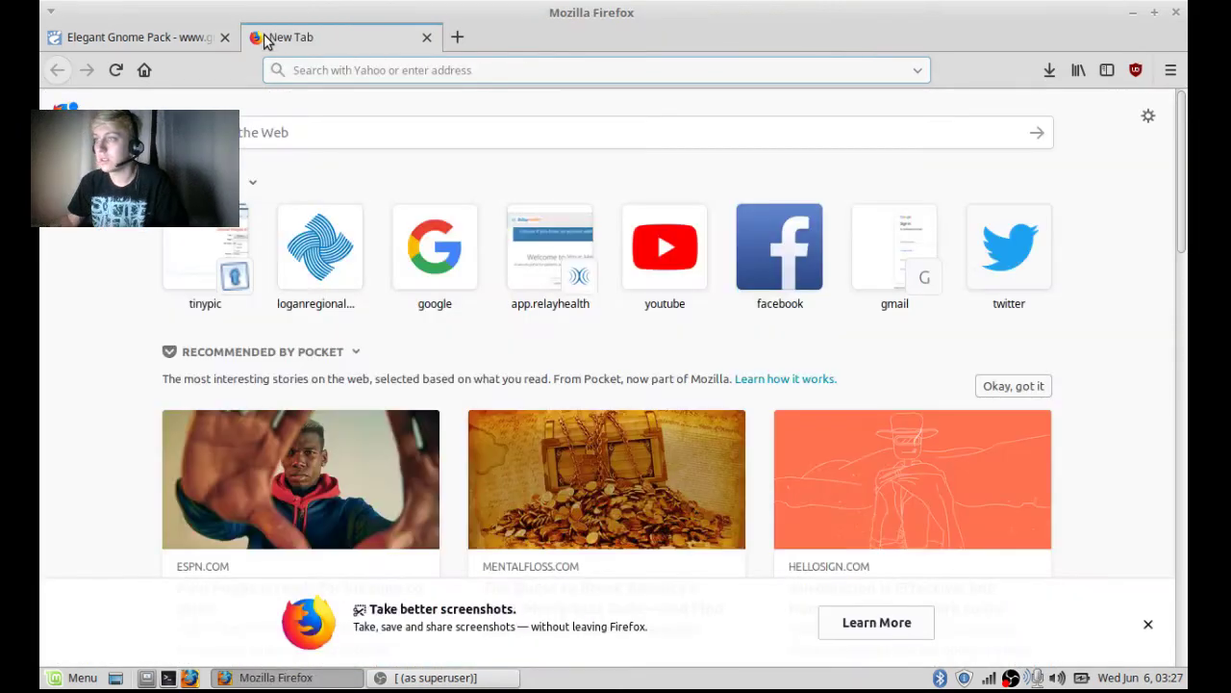
type("gkig")
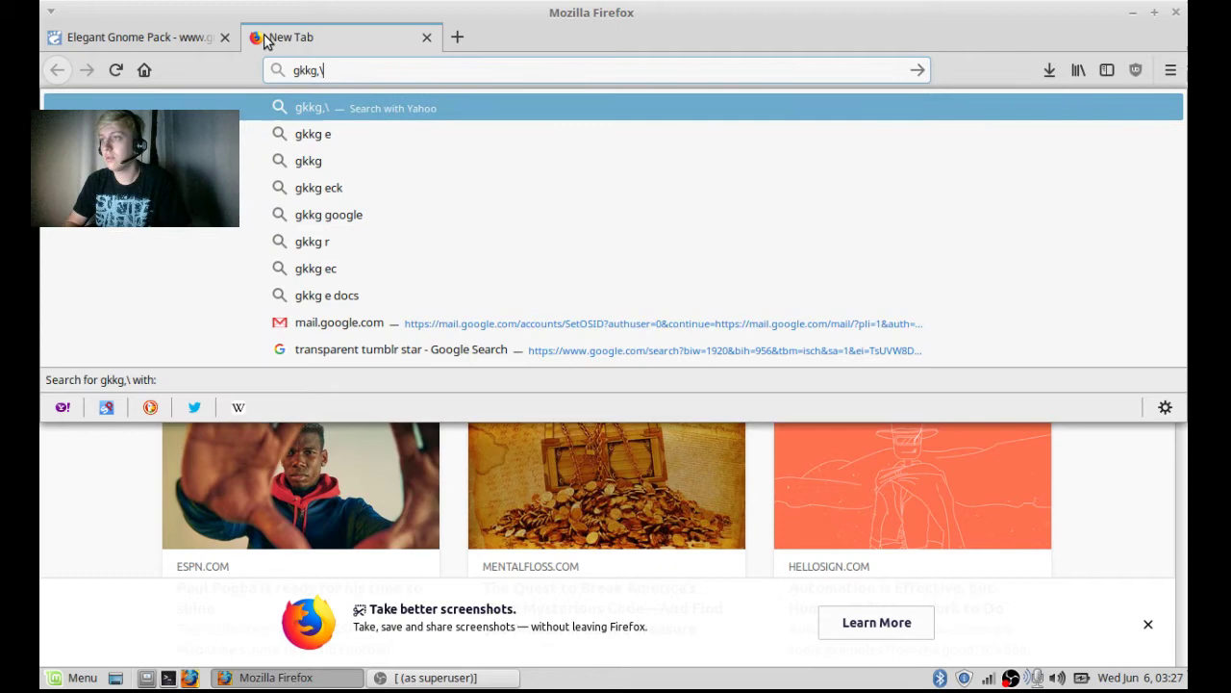
key("BackSpace")
key("BackSpace")
key("BackSpace")
key("BackSpace")
type("oogle.com/")
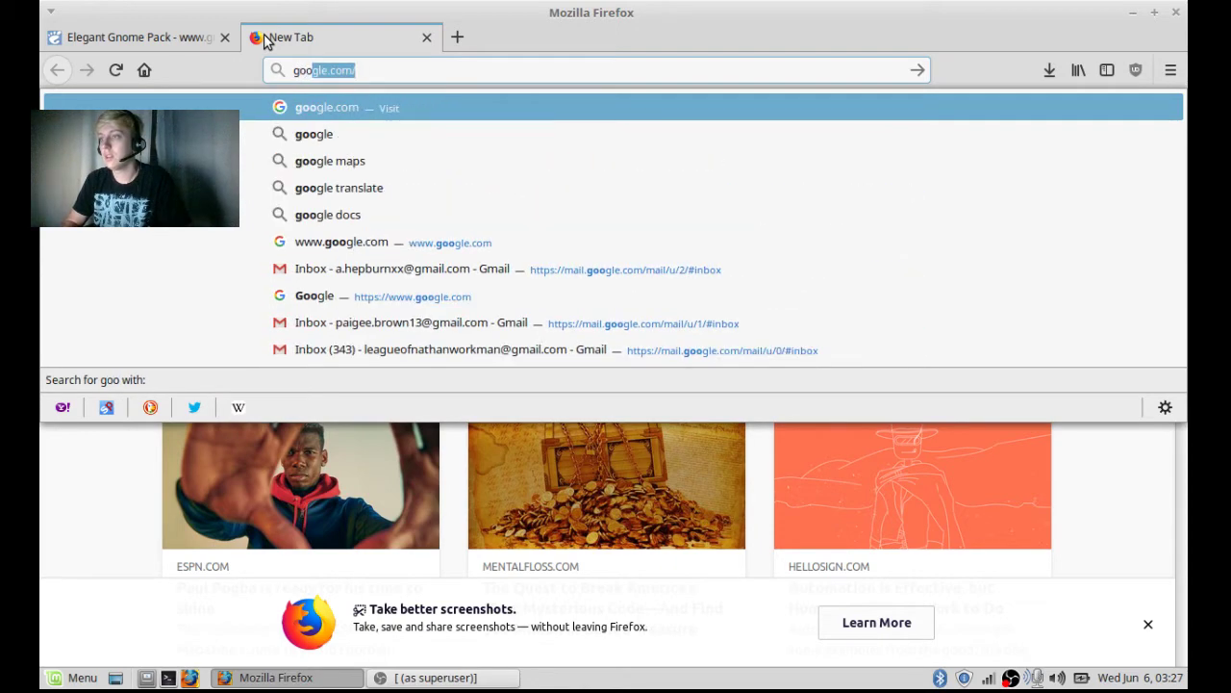
key("Return")
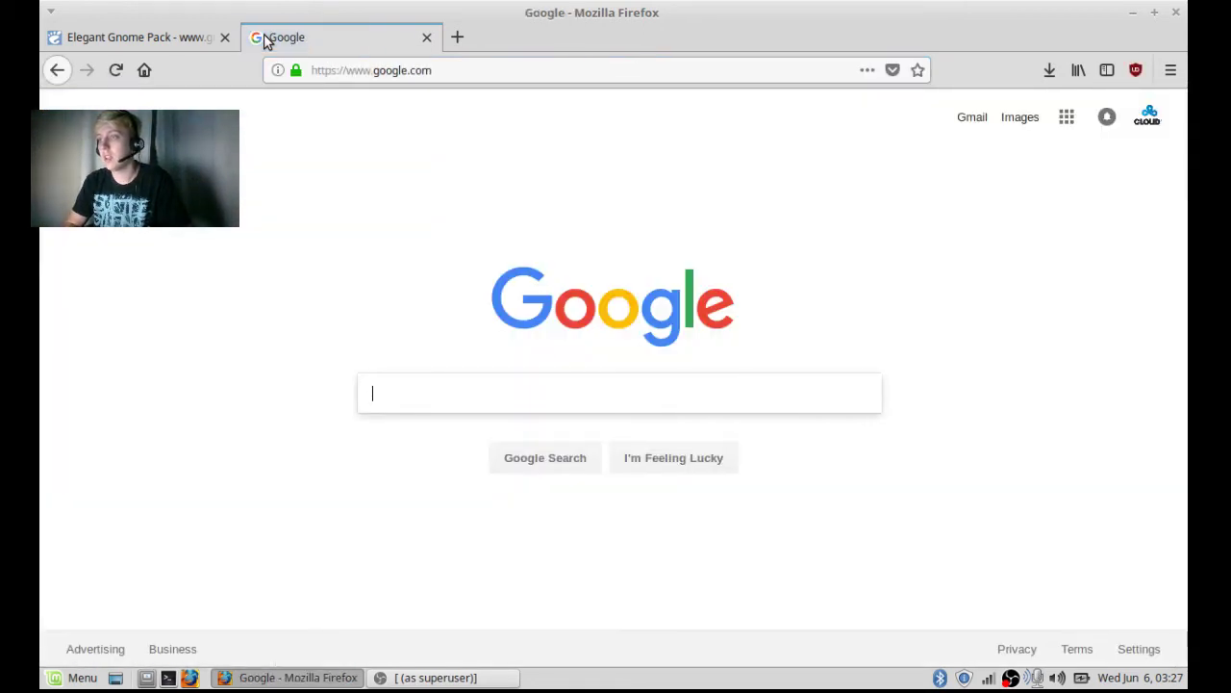
type("linux ")
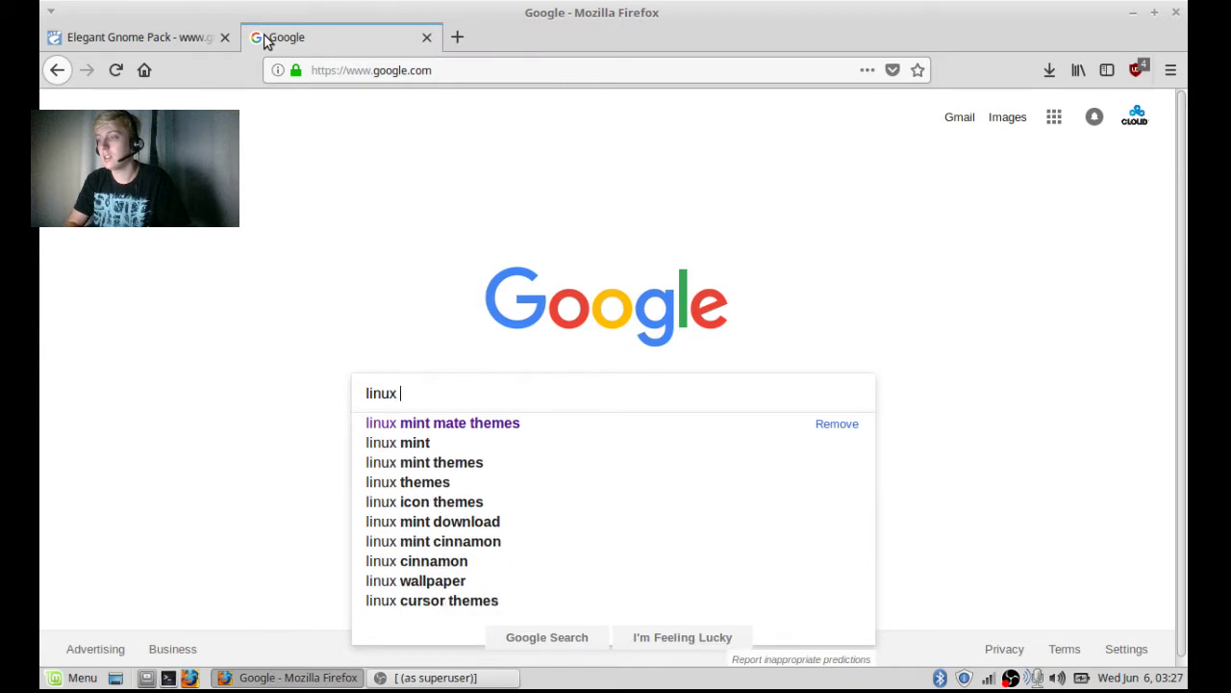
type("mint mate themes")
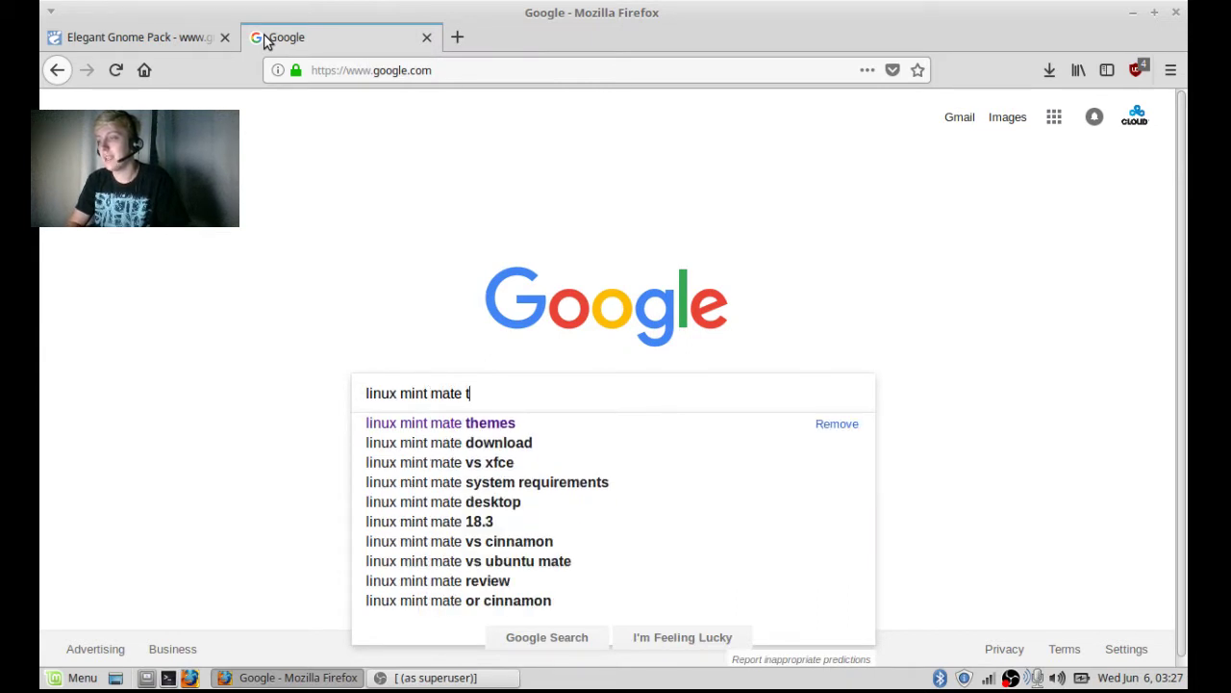
key("Return")
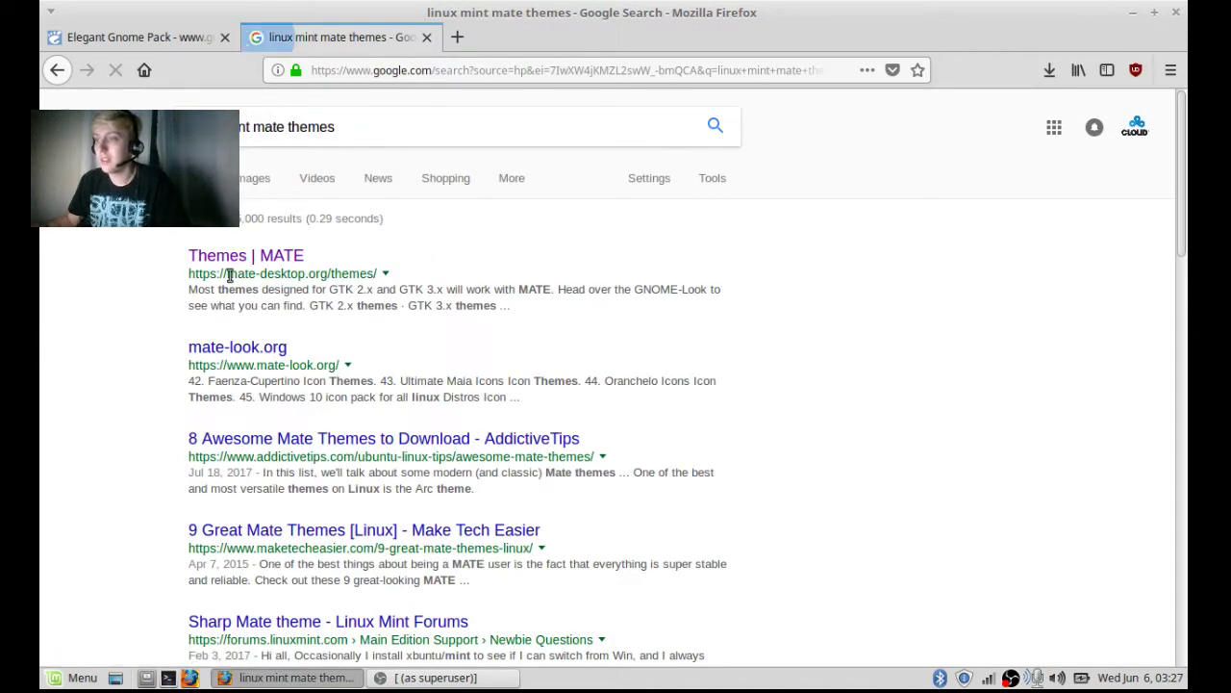
From Themes | MATE, list GTK 2.x themes by Top rating and view Greybird Classic TR.
left_click(223, 256)
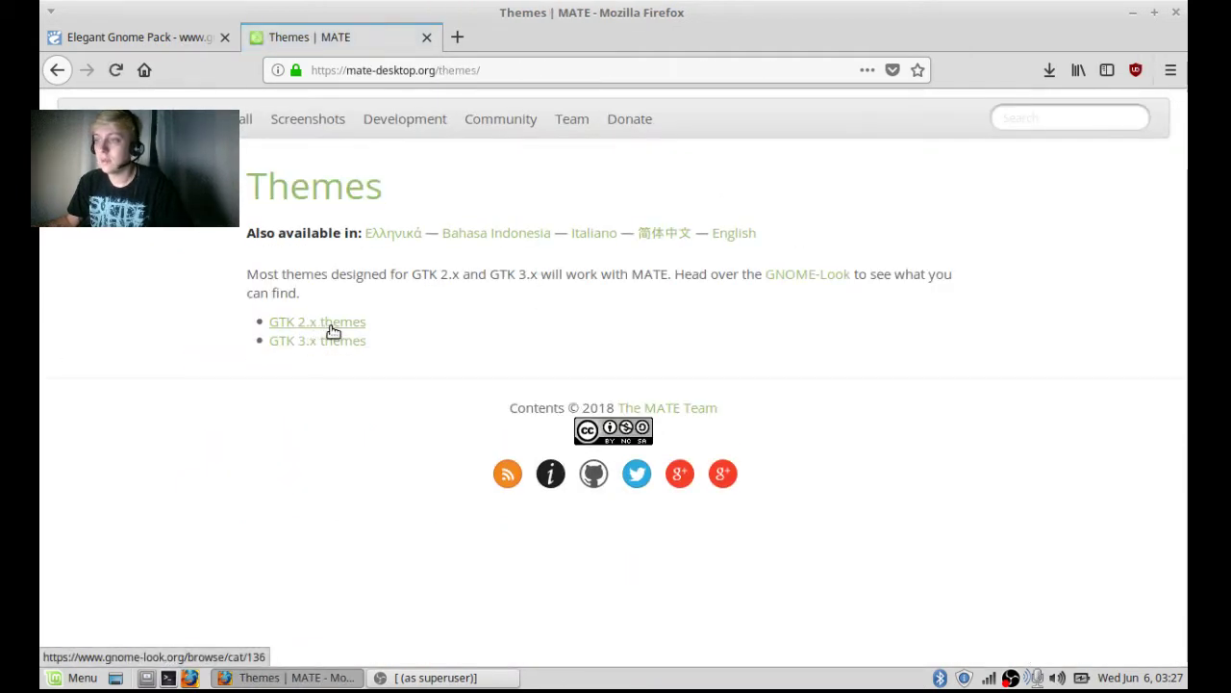
left_click(329, 327)
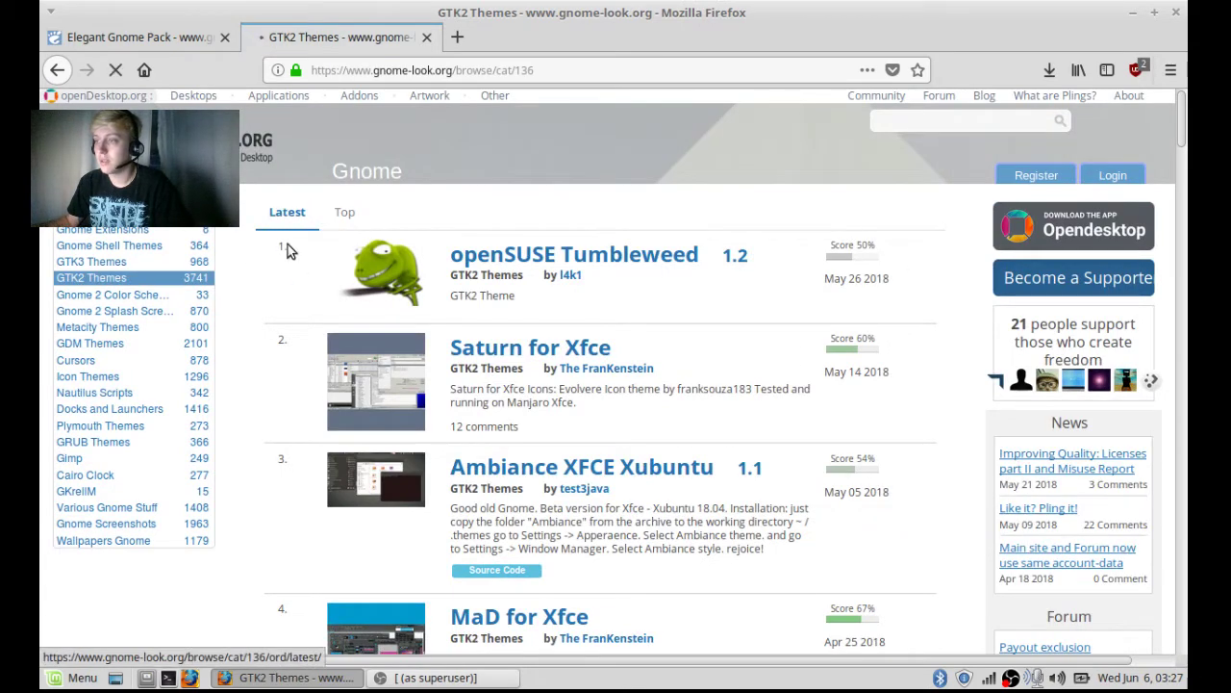
left_click(344, 213)
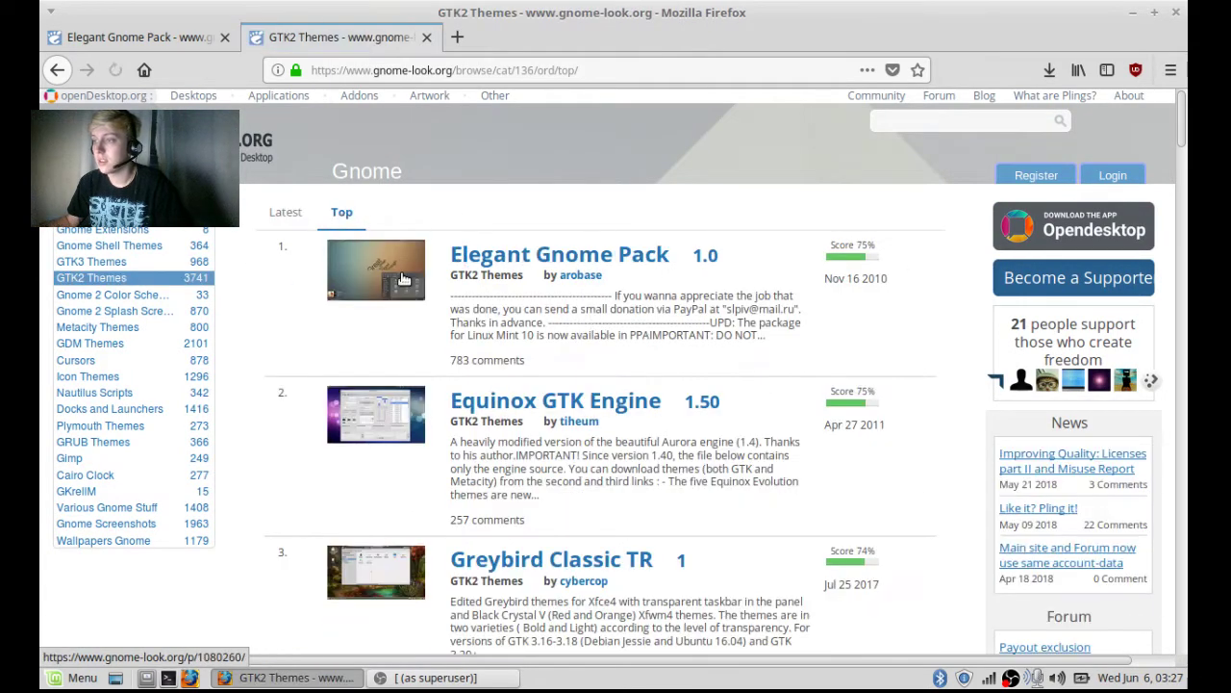
left_click(344, 580)
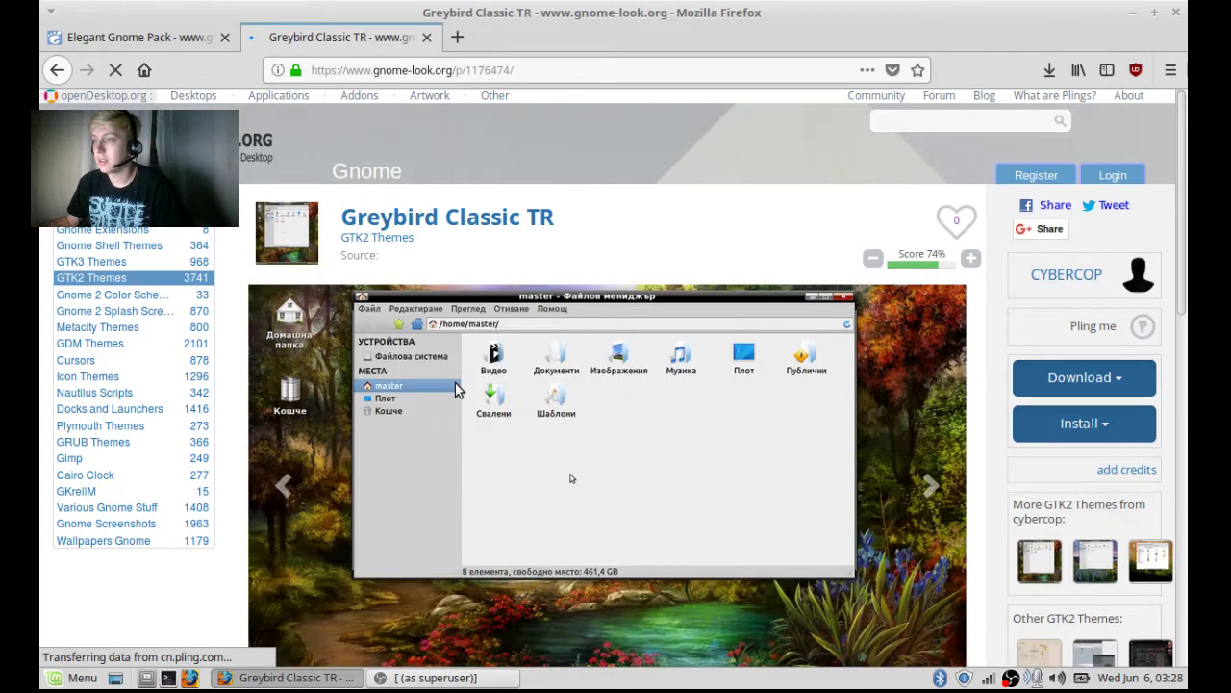
scroll(564, 373, "down", 3)
scroll(564, 375, "up", 1)
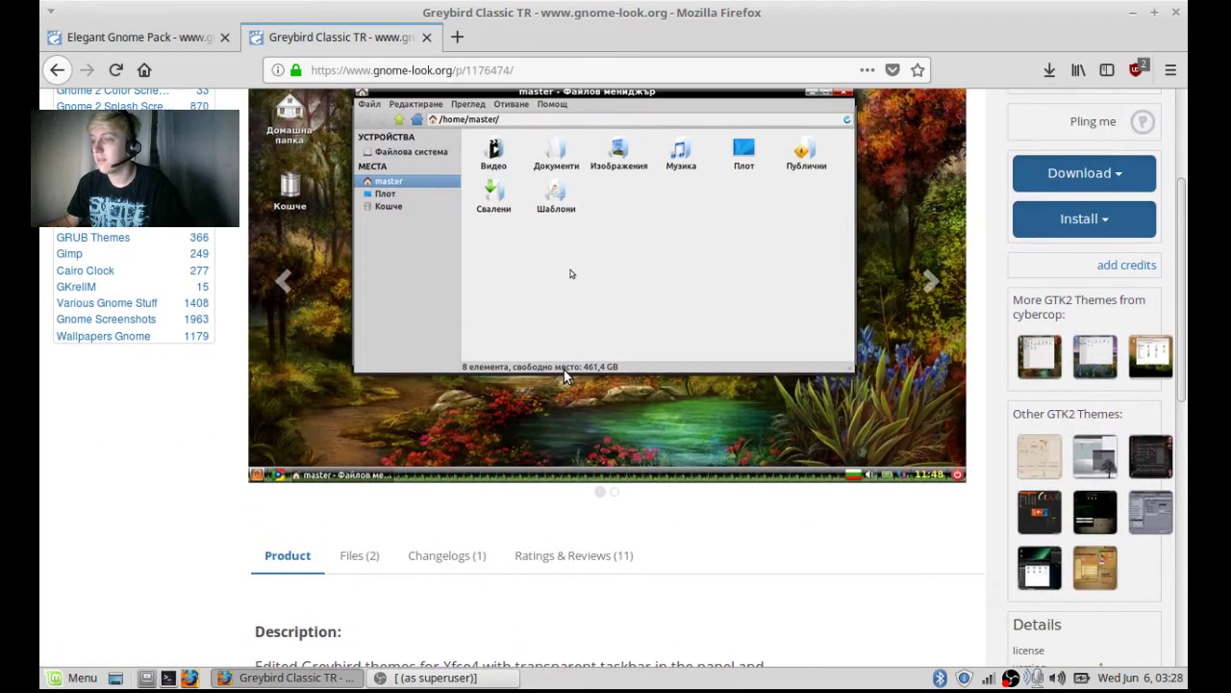
scroll(566, 375, "up", 2)
Close the Greybird Classic TR tab and flip through the Elegant Gnome Pack screenshots.
left_click(426, 36)
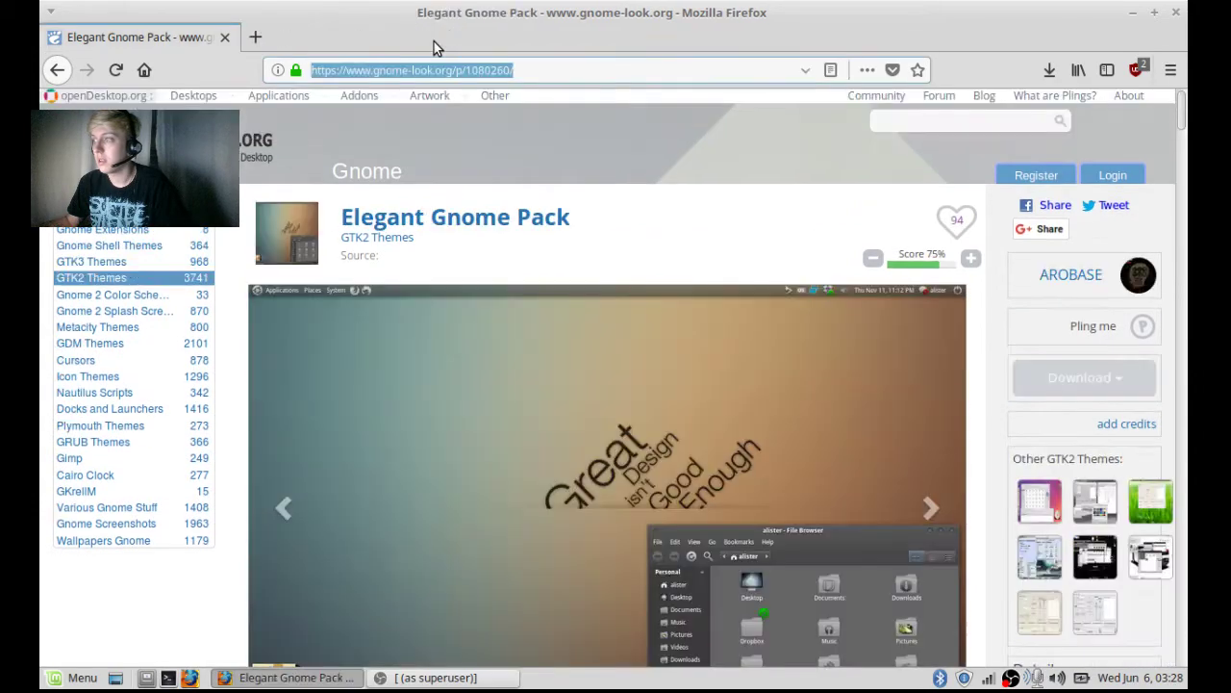
scroll(574, 338, "down", 3)
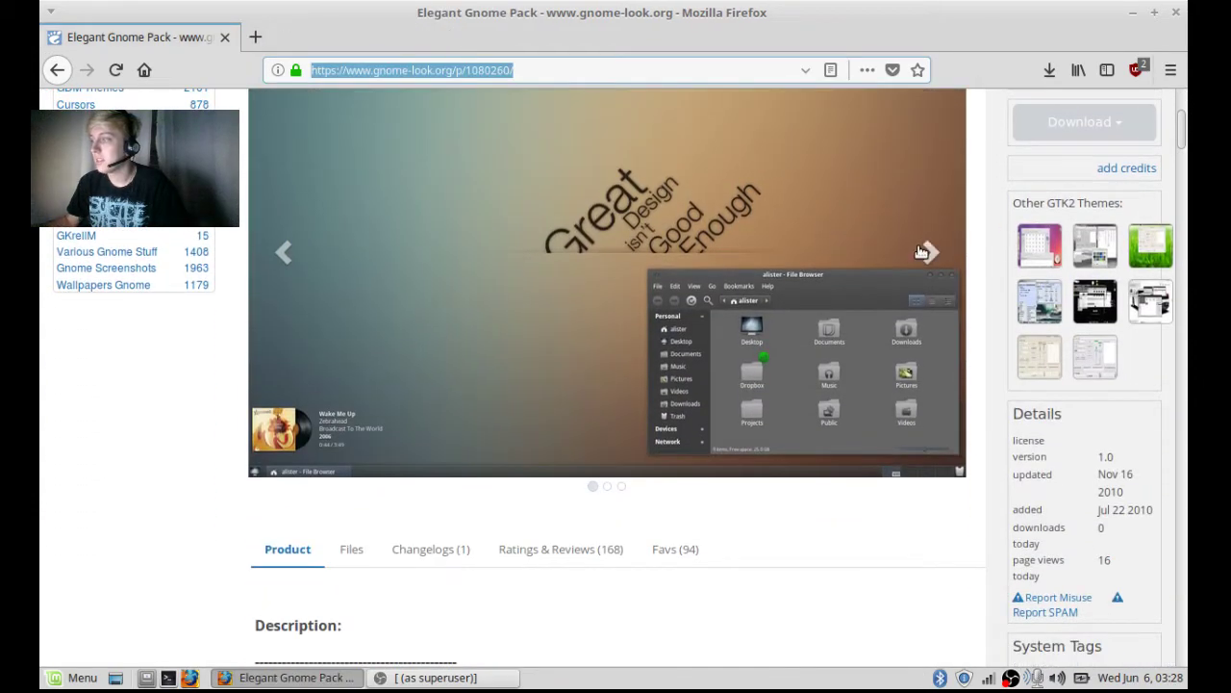
left_click(925, 254)
scroll(706, 216, "up", 2)
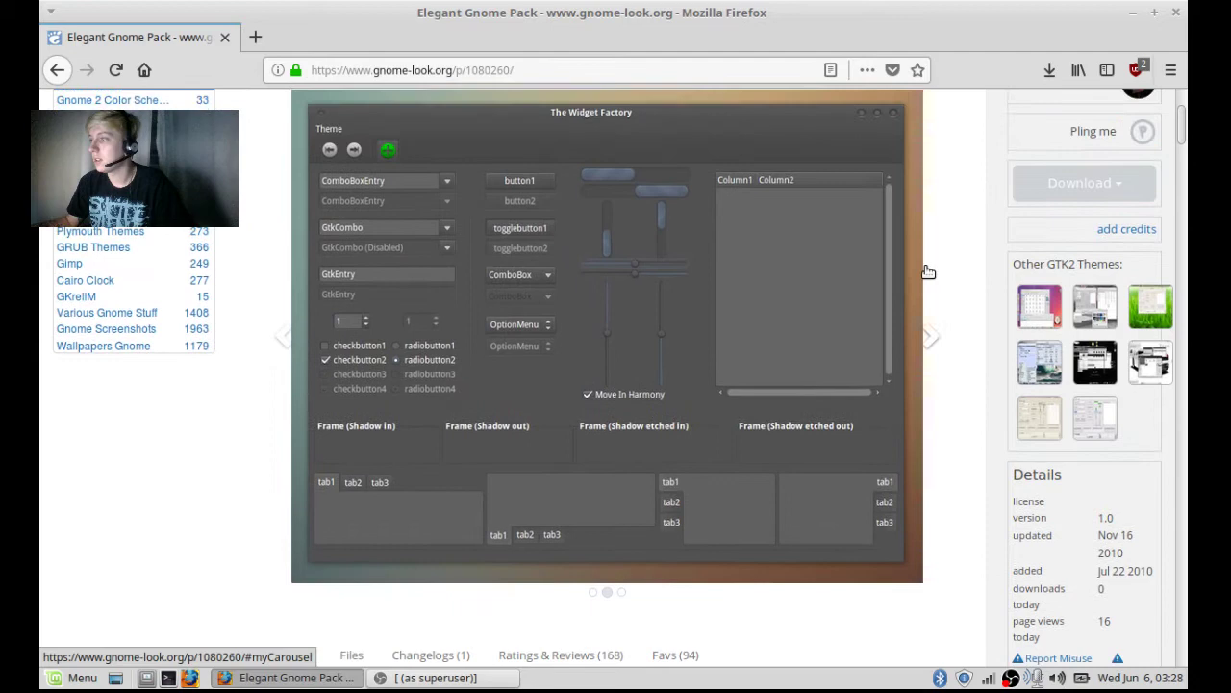
left_click(925, 375)
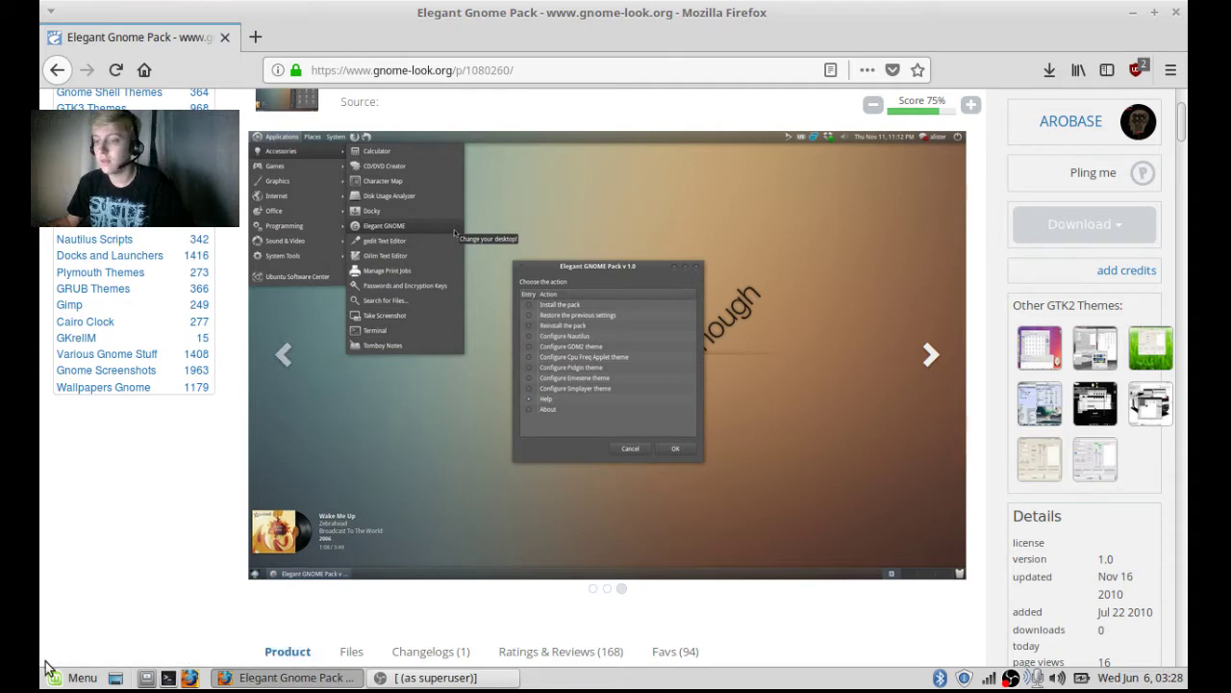
left_click(82, 678)
left_click(931, 355)
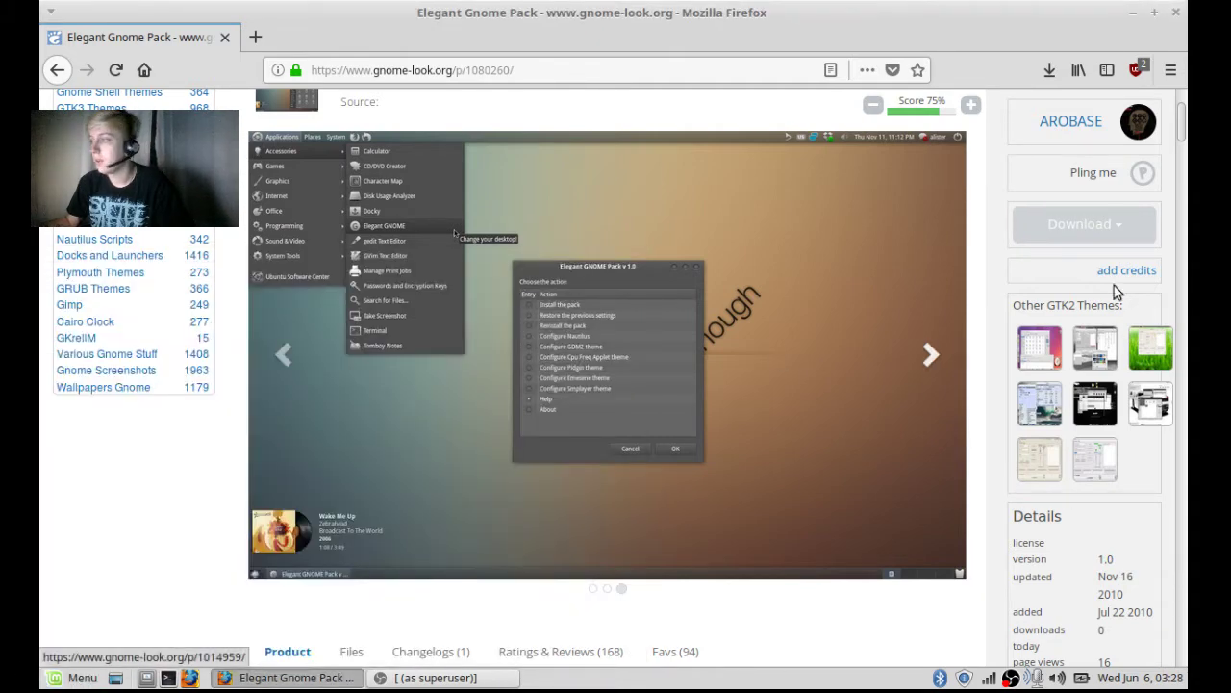
Show the pack's Files list with its 6 archived downloads, then return to the top.
scroll(1011, 208, "up", 3)
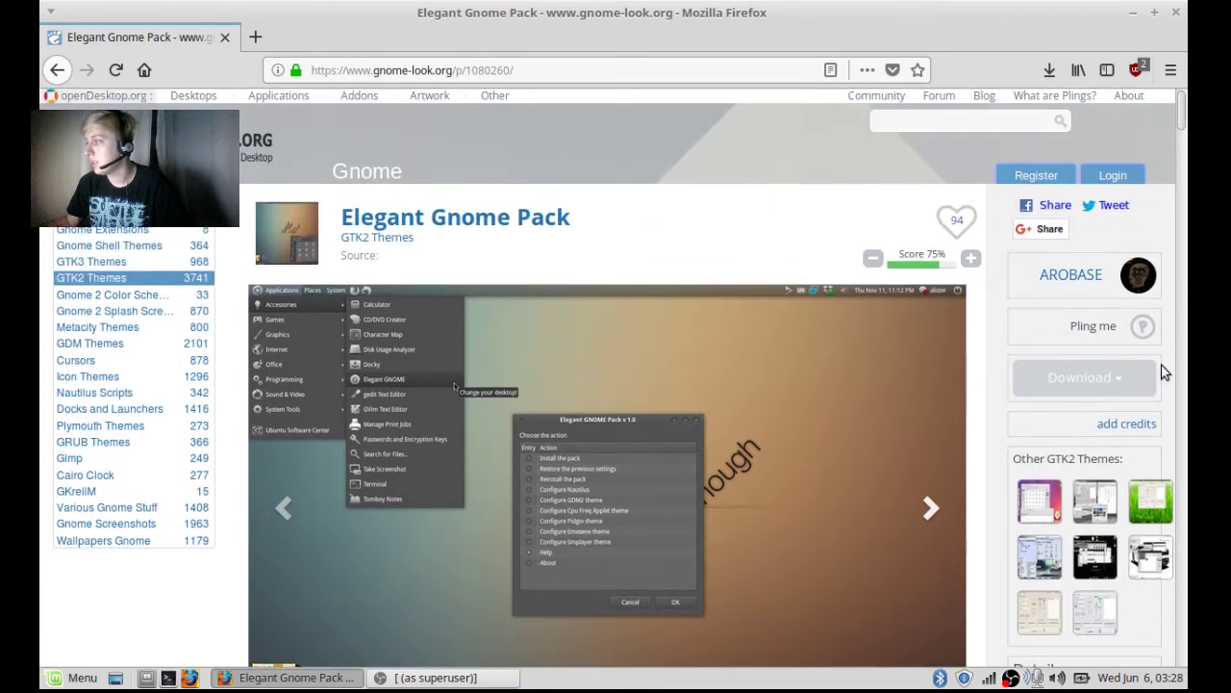
scroll(1164, 372, "down", 3)
scroll(700, 319, "down", 6)
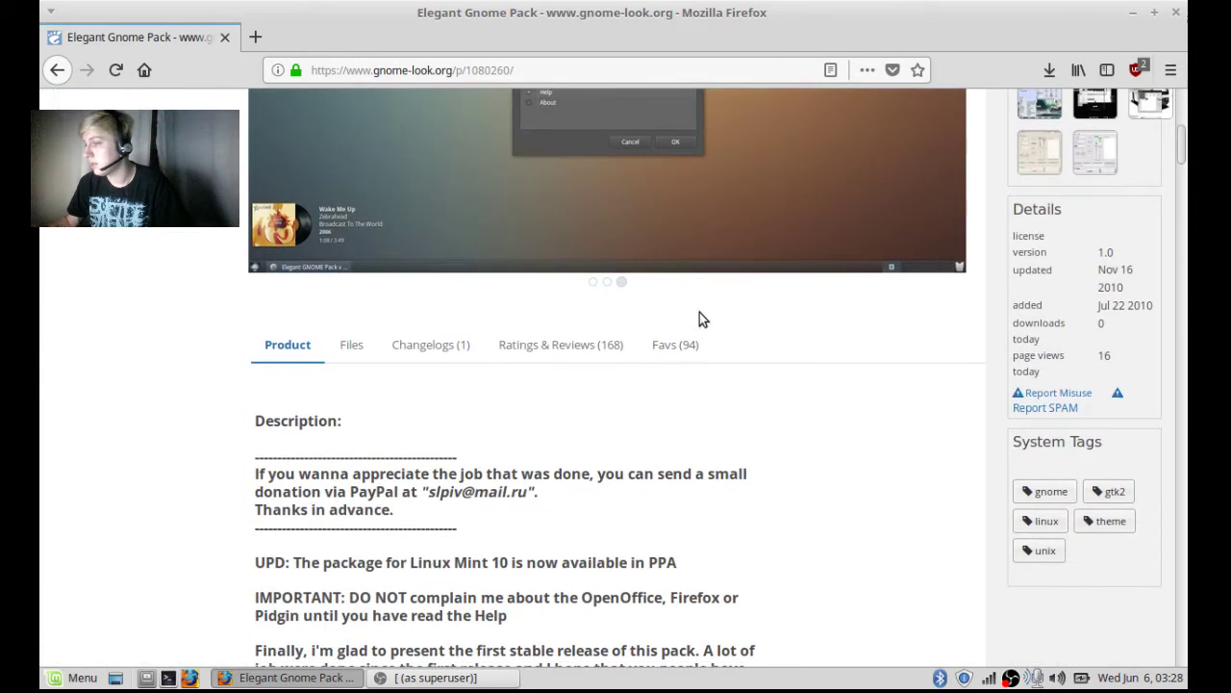
scroll(295, 434, "down", 3)
left_click(349, 192)
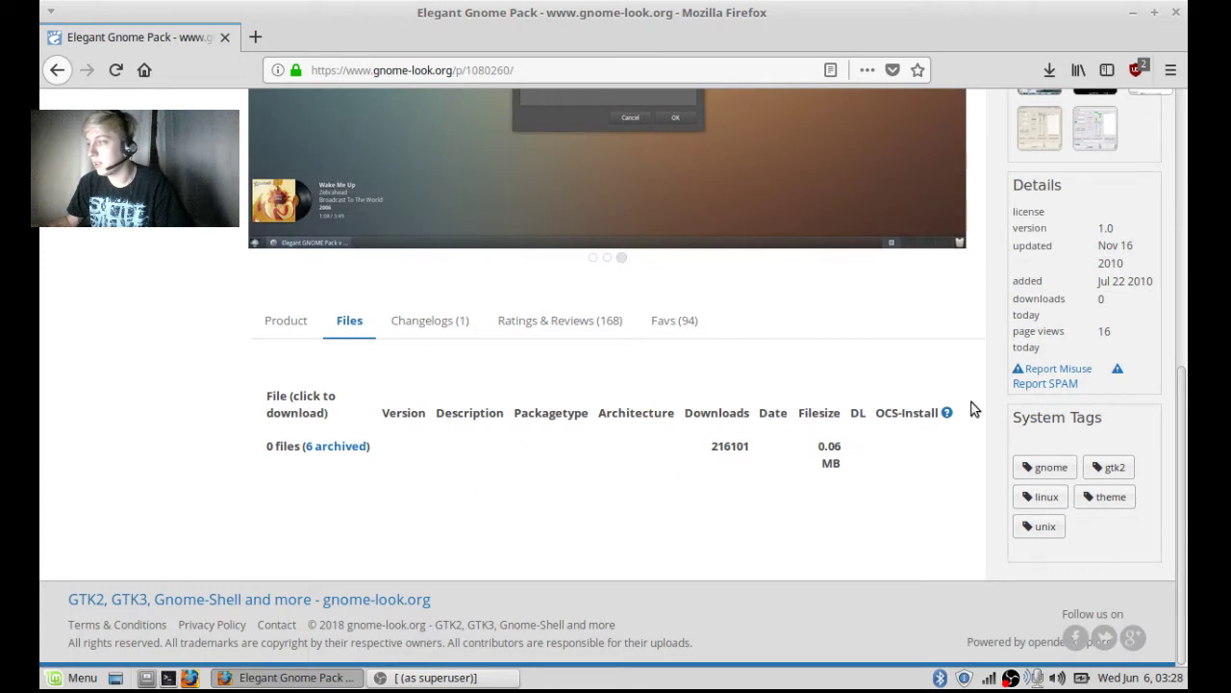
left_click(338, 446)
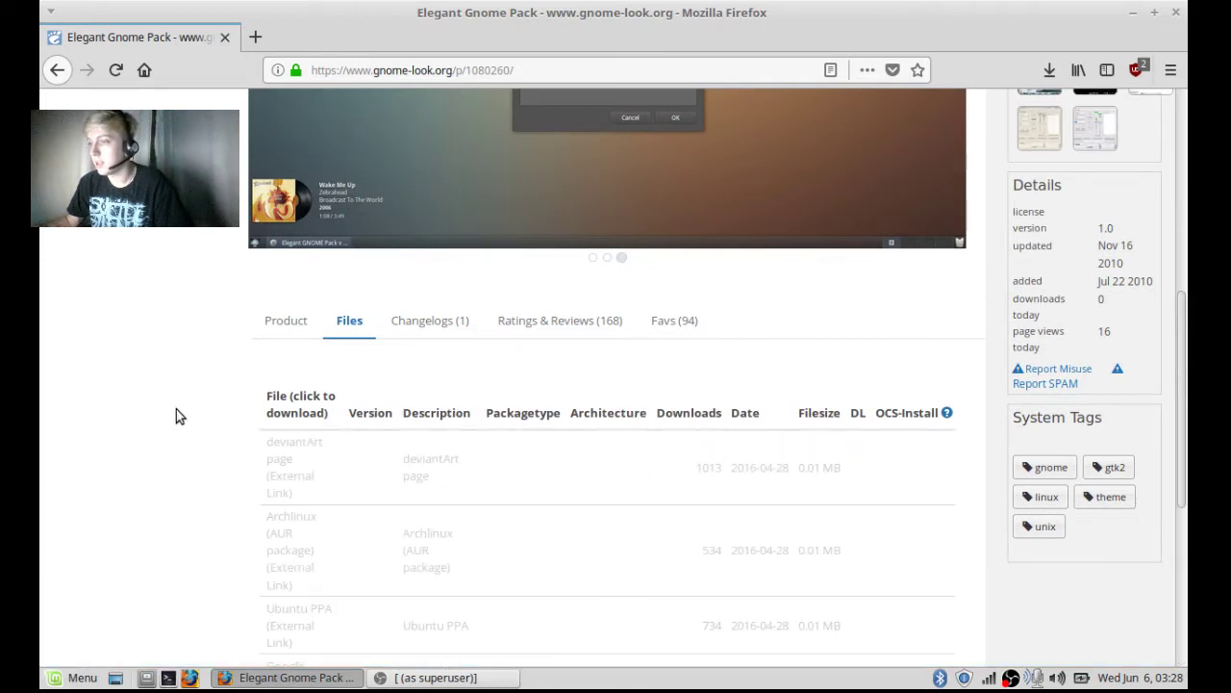
scroll(176, 416, "down", 7)
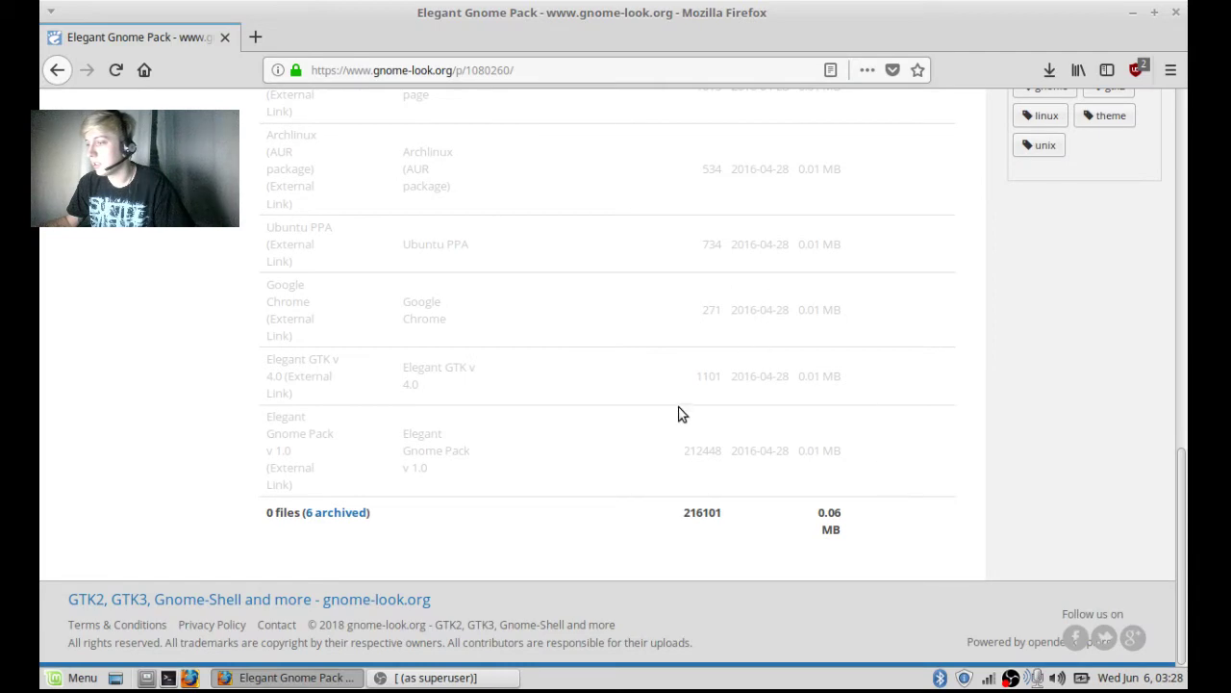
scroll(678, 413, "up", 15)
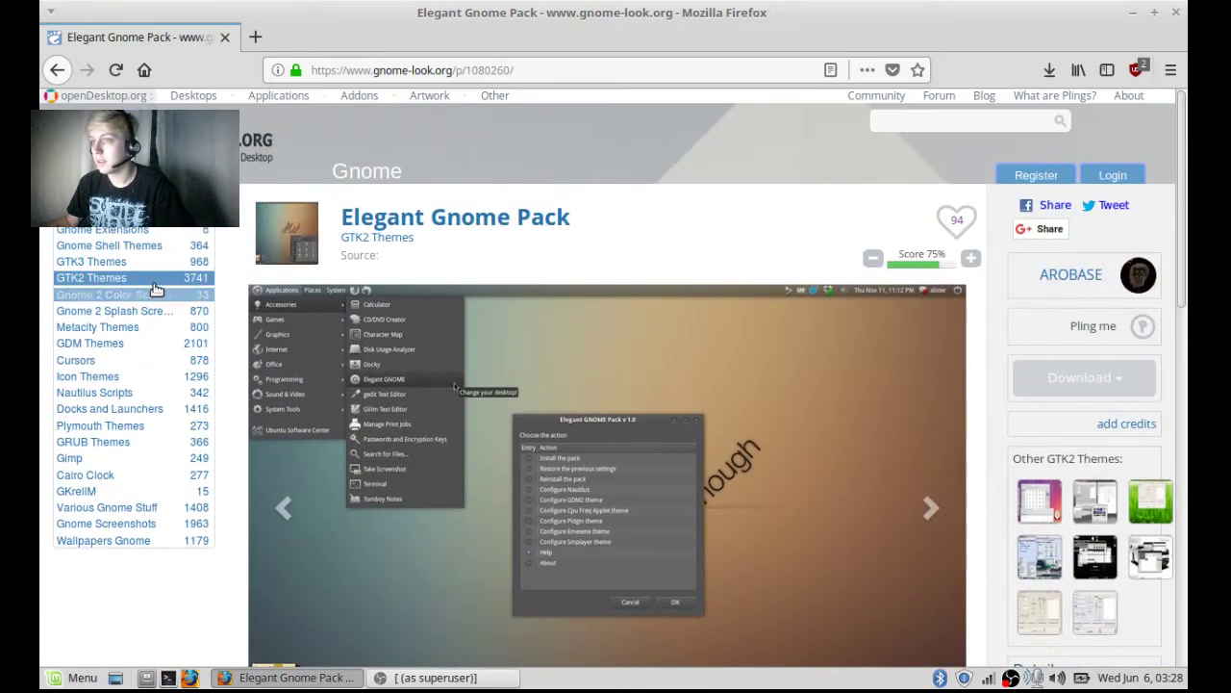
List GTK2 Themes by Top rating and preview the Equinox GTK Engine theme.
left_click(154, 278)
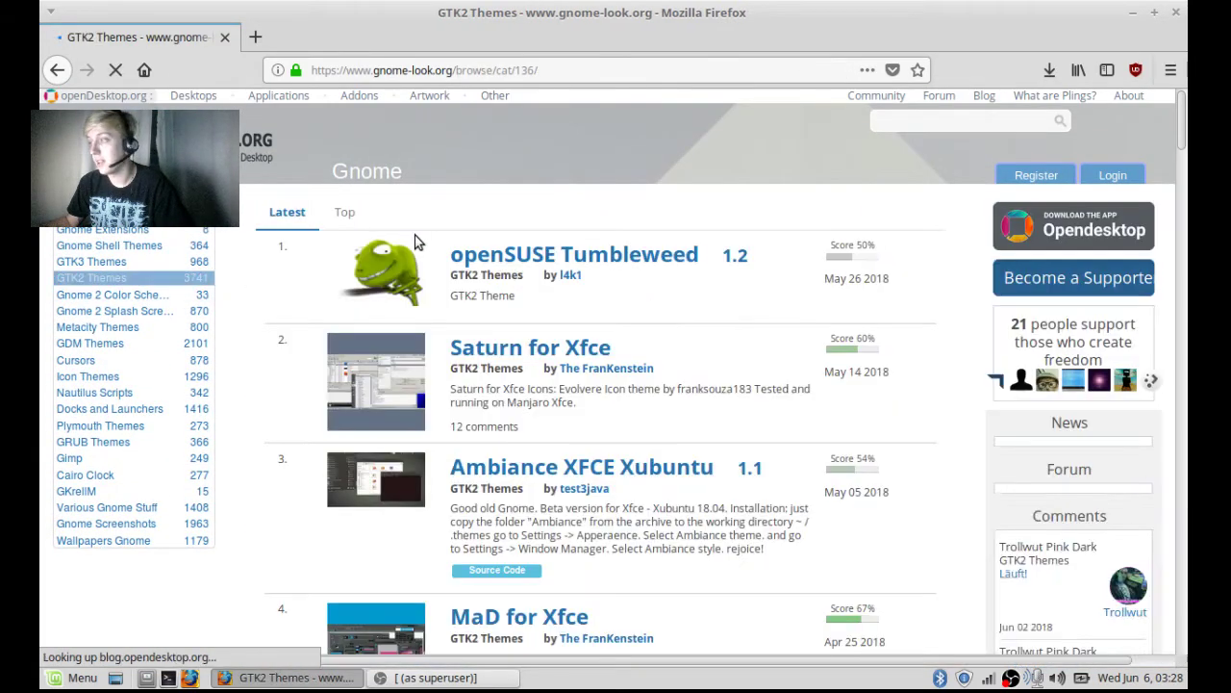
left_click(339, 224)
scroll(627, 176, "down", 3)
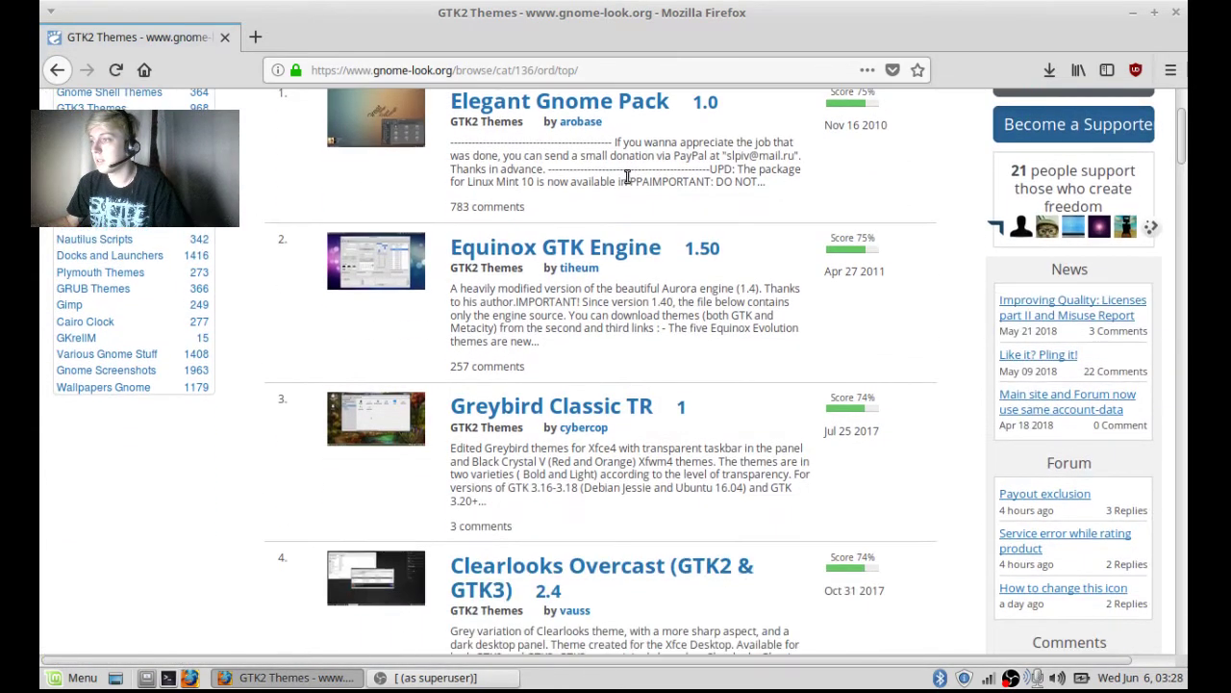
left_click(398, 286)
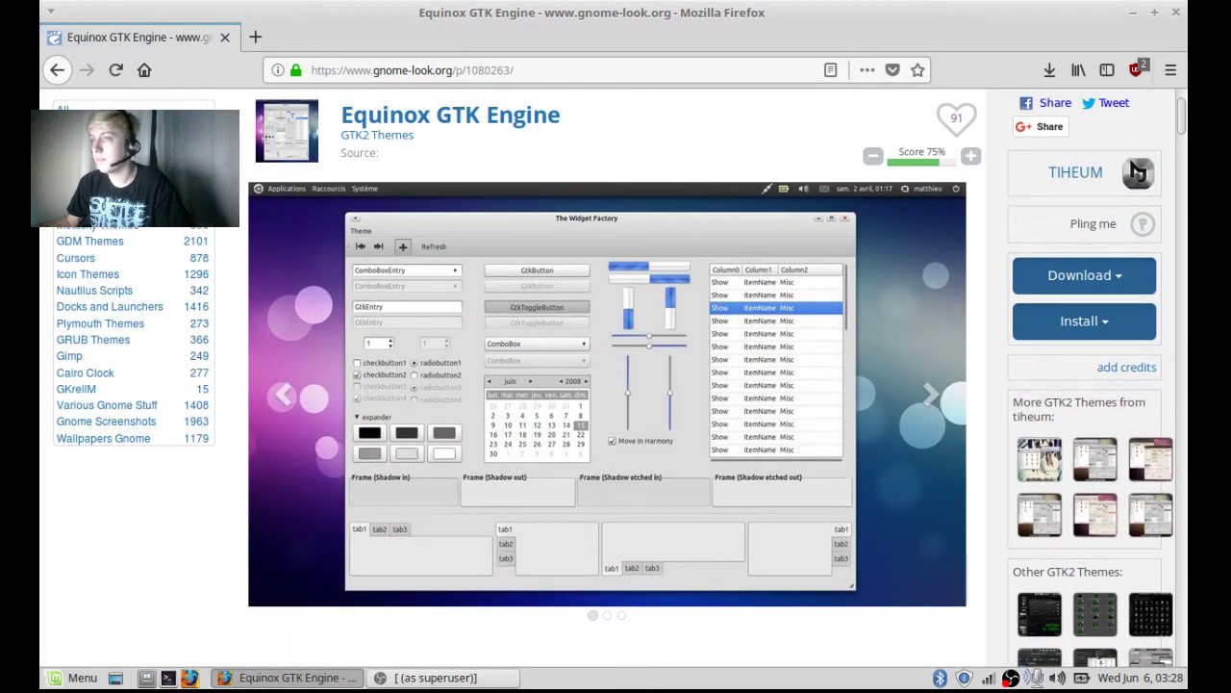
left_click(57, 69)
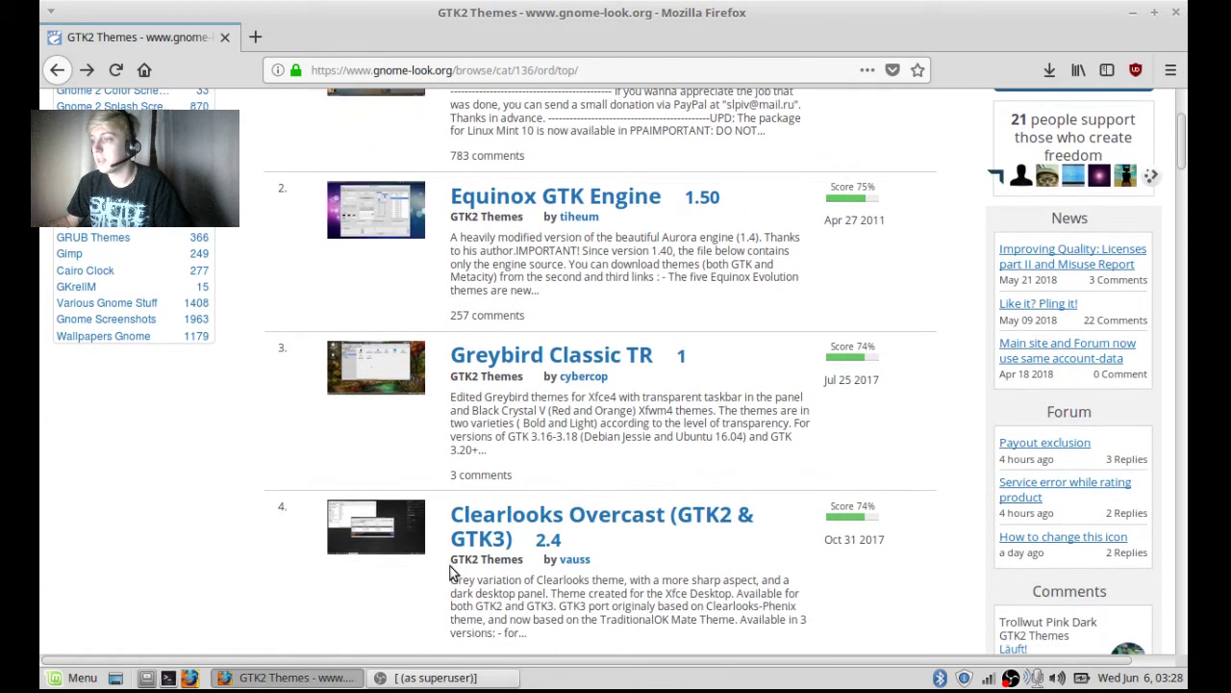
Preview Clearlooks Overcast, then open the BSM Simple theme page from the list.
left_click(796, 523)
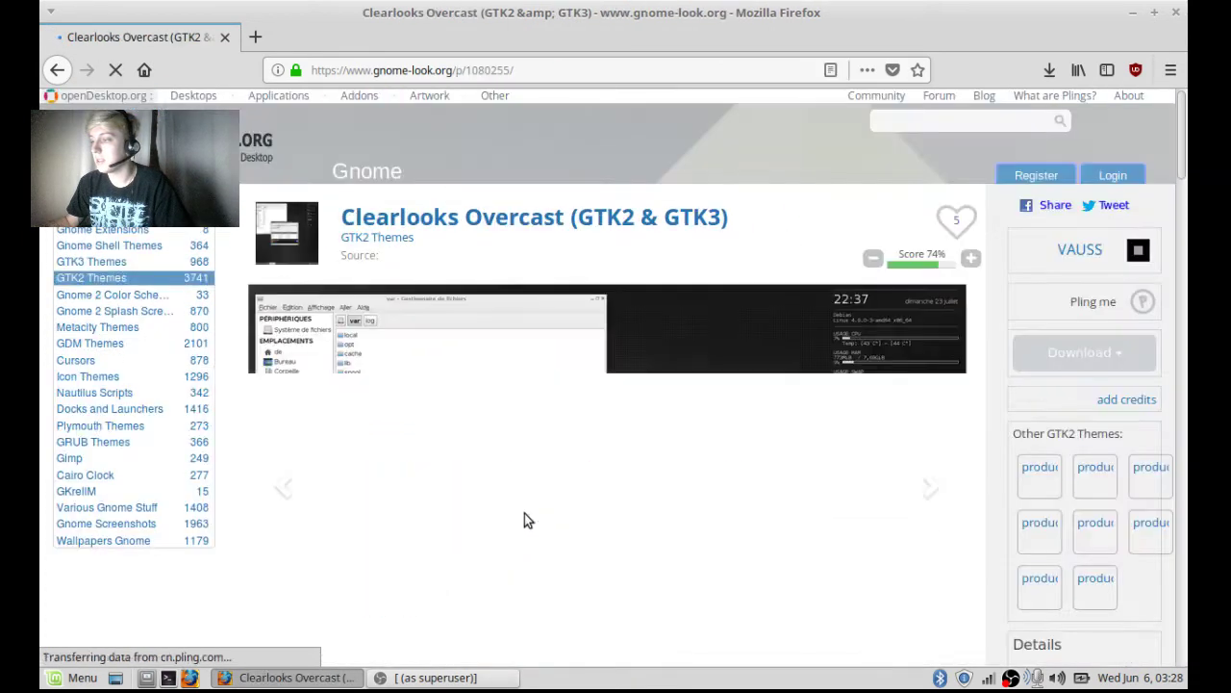
scroll(500, 454, "down", 3)
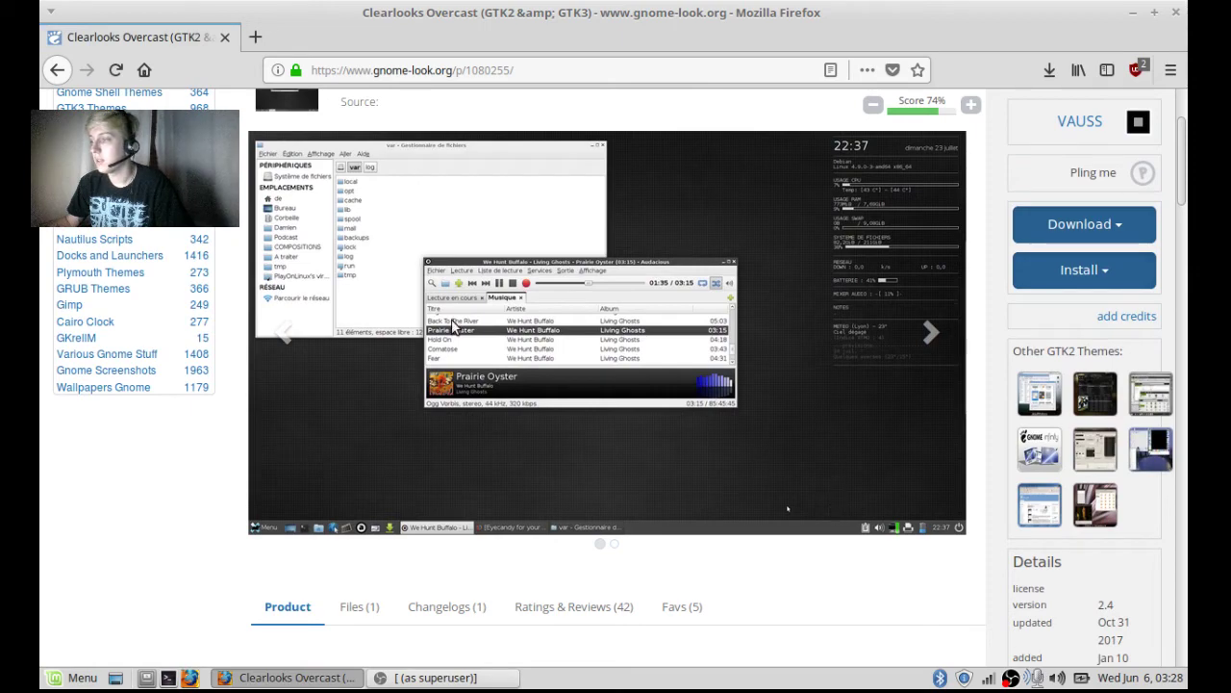
left_click(58, 70)
scroll(695, 330, "down", 10)
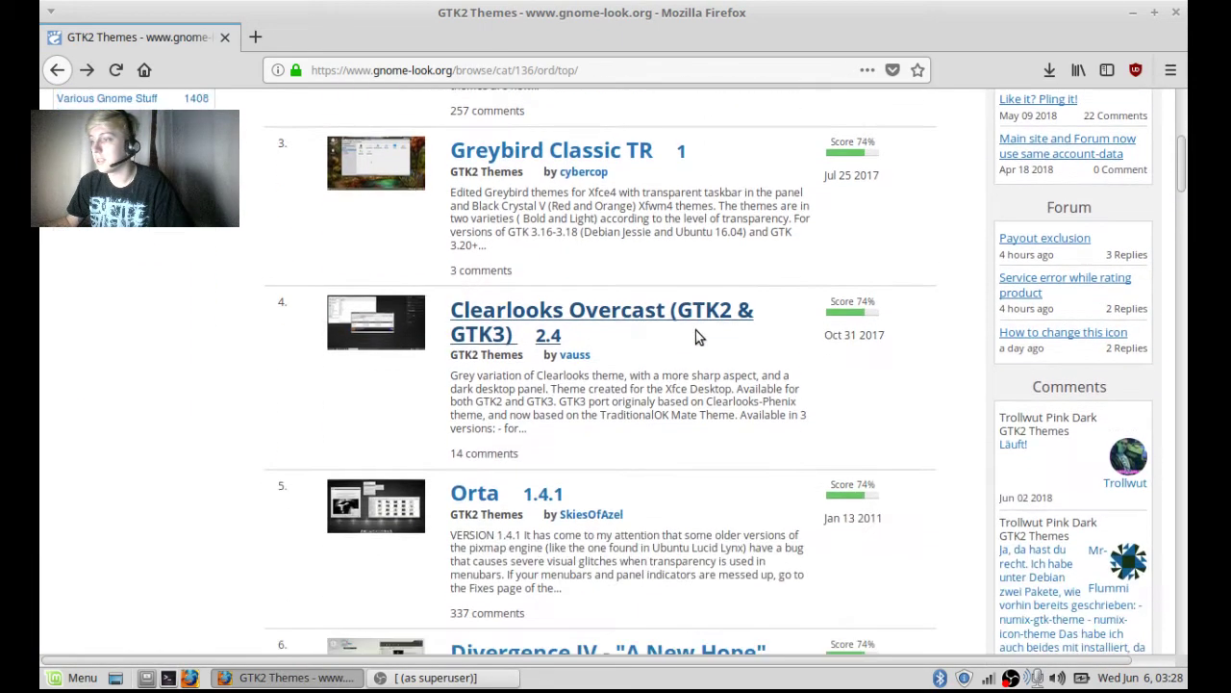
scroll(633, 447, "down", 4)
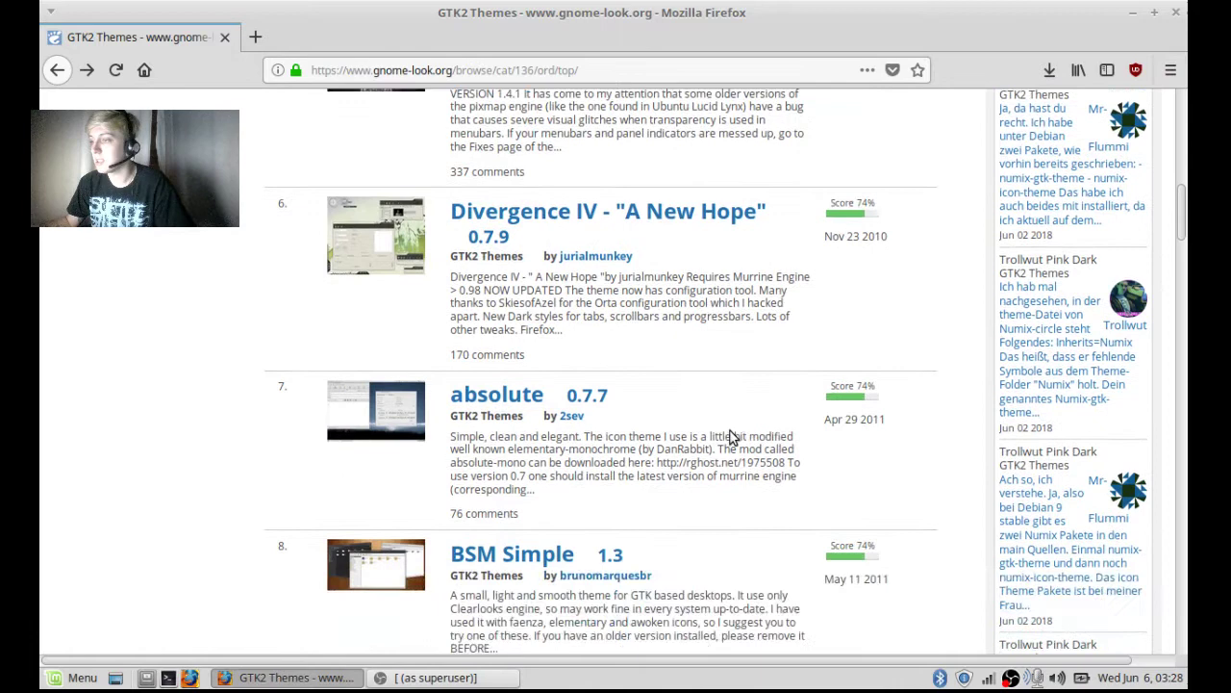
left_click(416, 451)
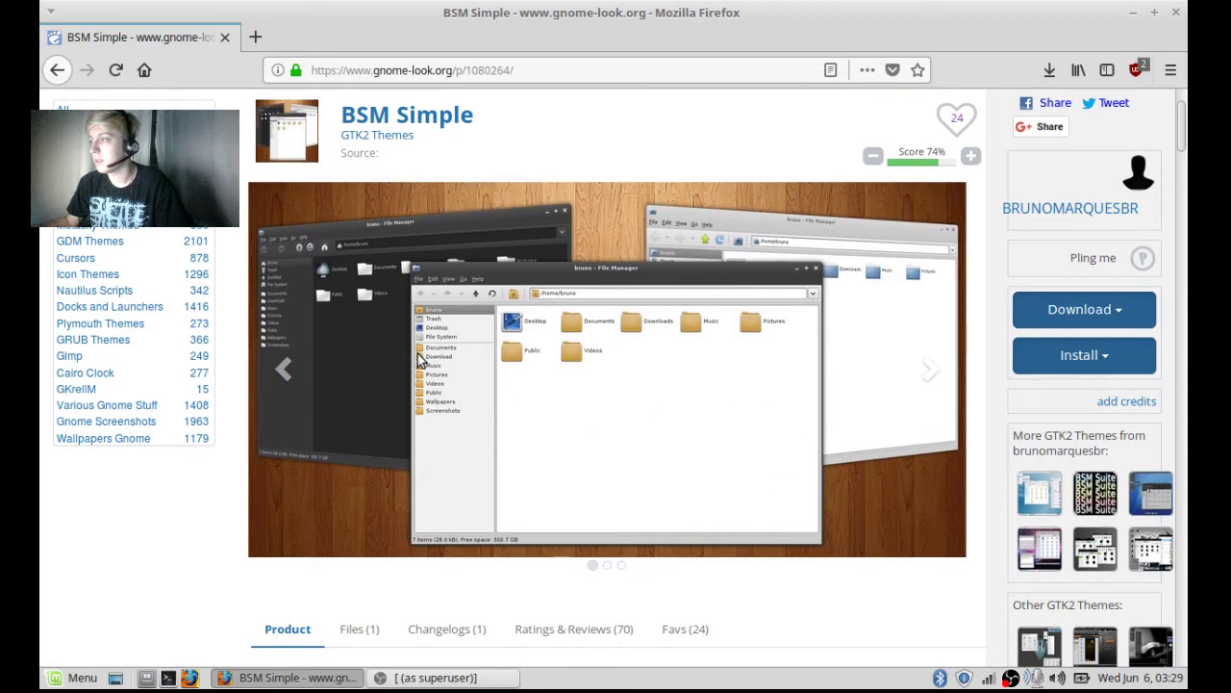
Save the BSM Simple 13.tar.gz archive to disk and confirm it in the downloads list.
left_click(1103, 318)
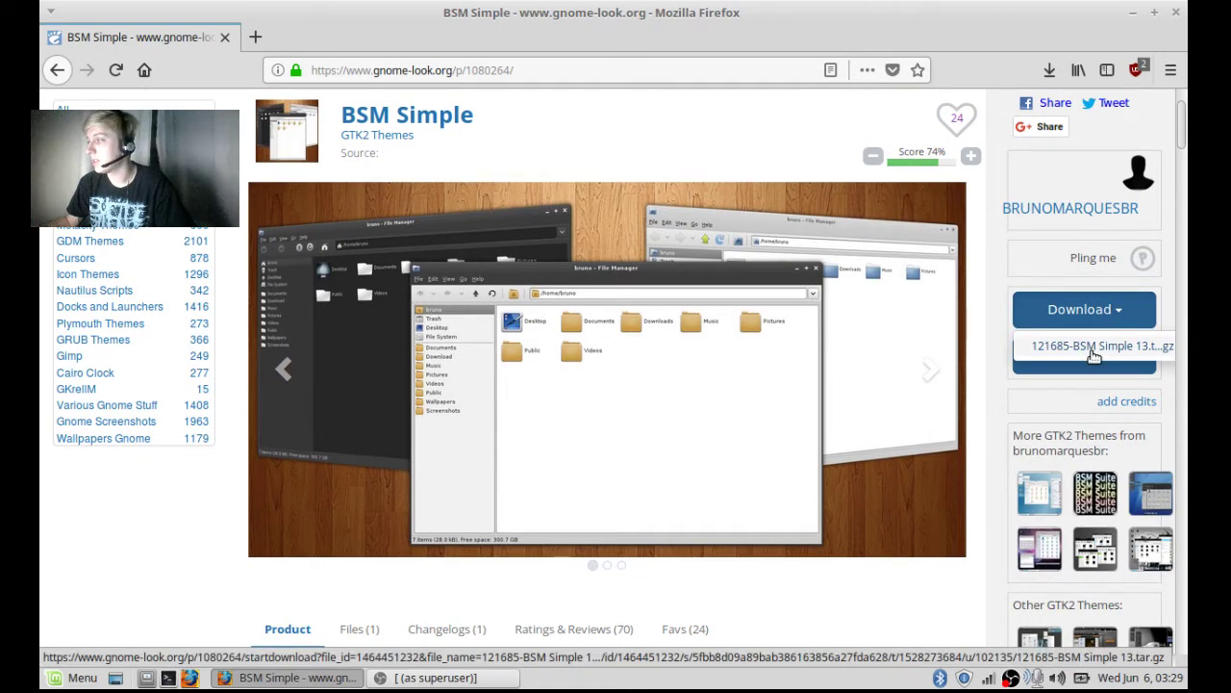
left_click(1092, 348)
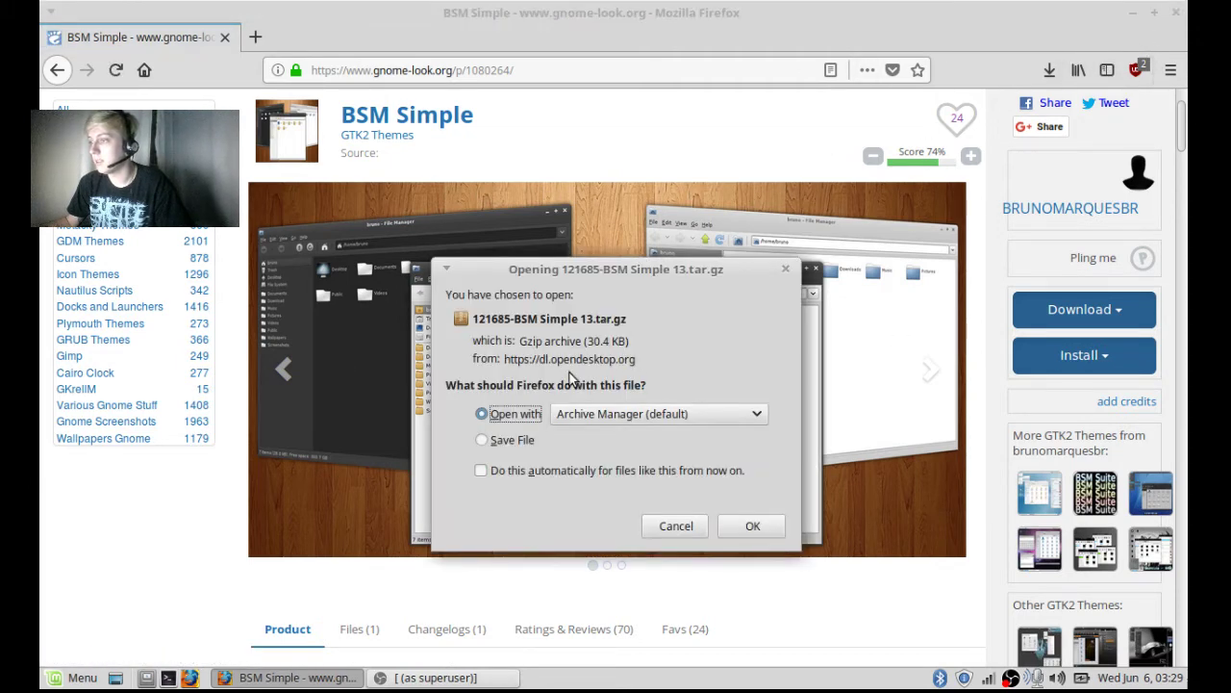
left_click(526, 445)
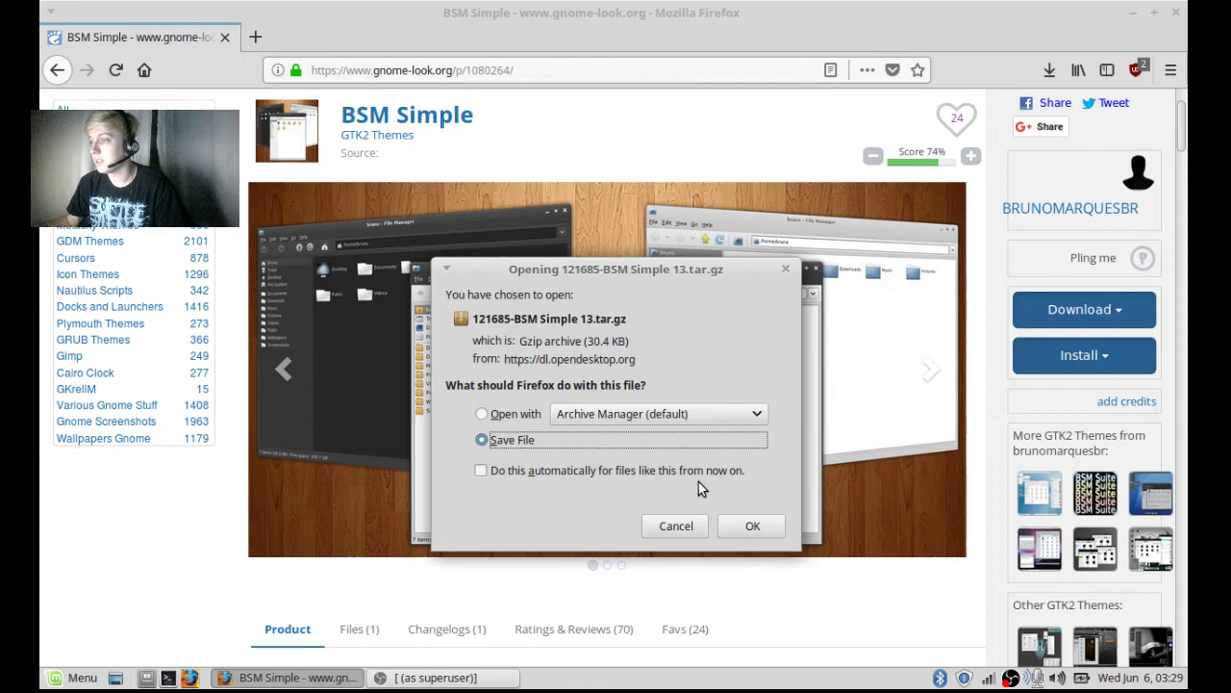
left_click(737, 525)
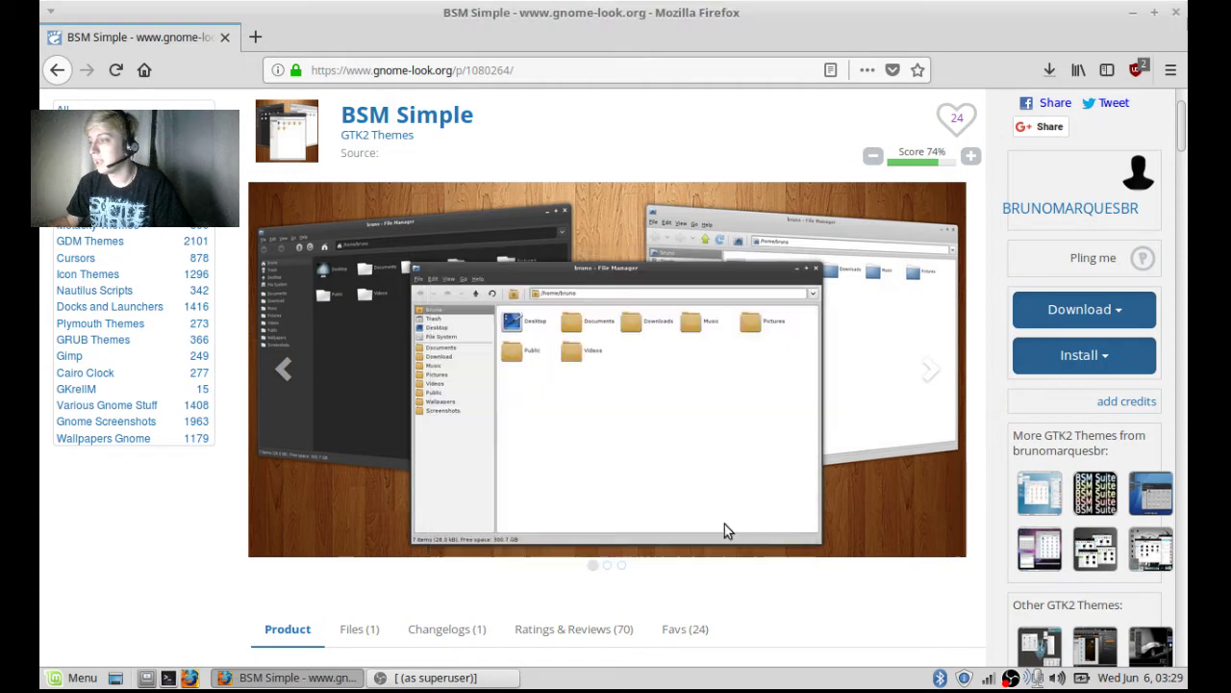
left_click(1057, 82)
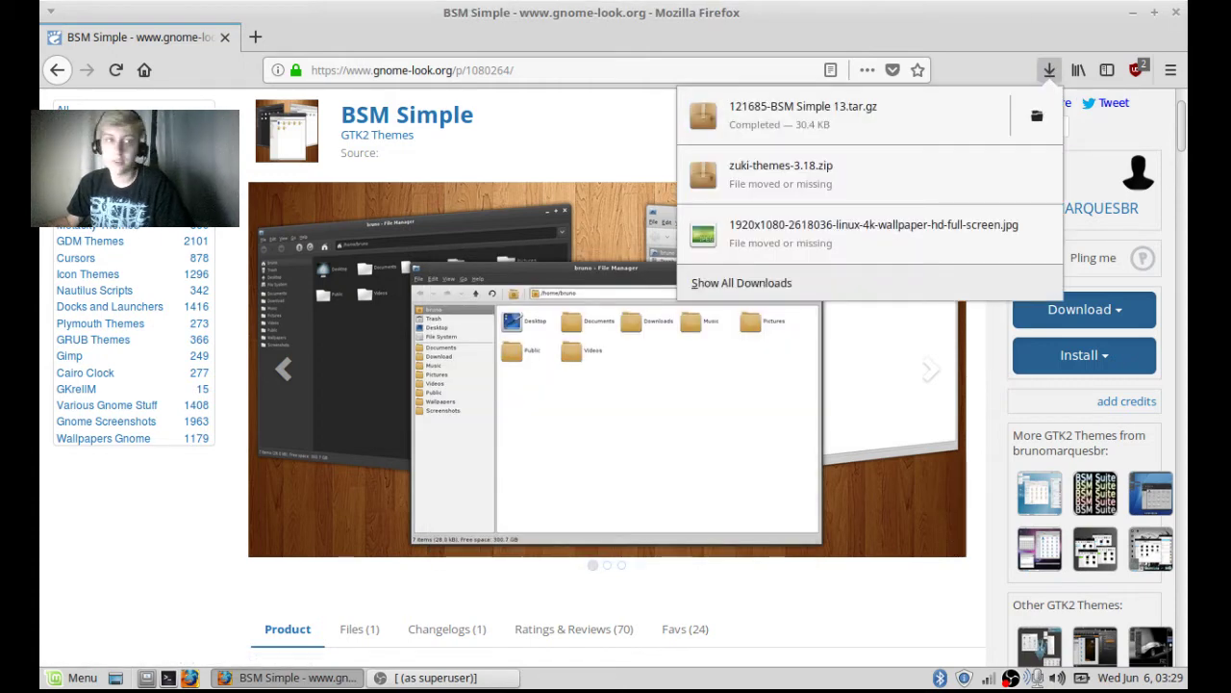
left_click(397, 578)
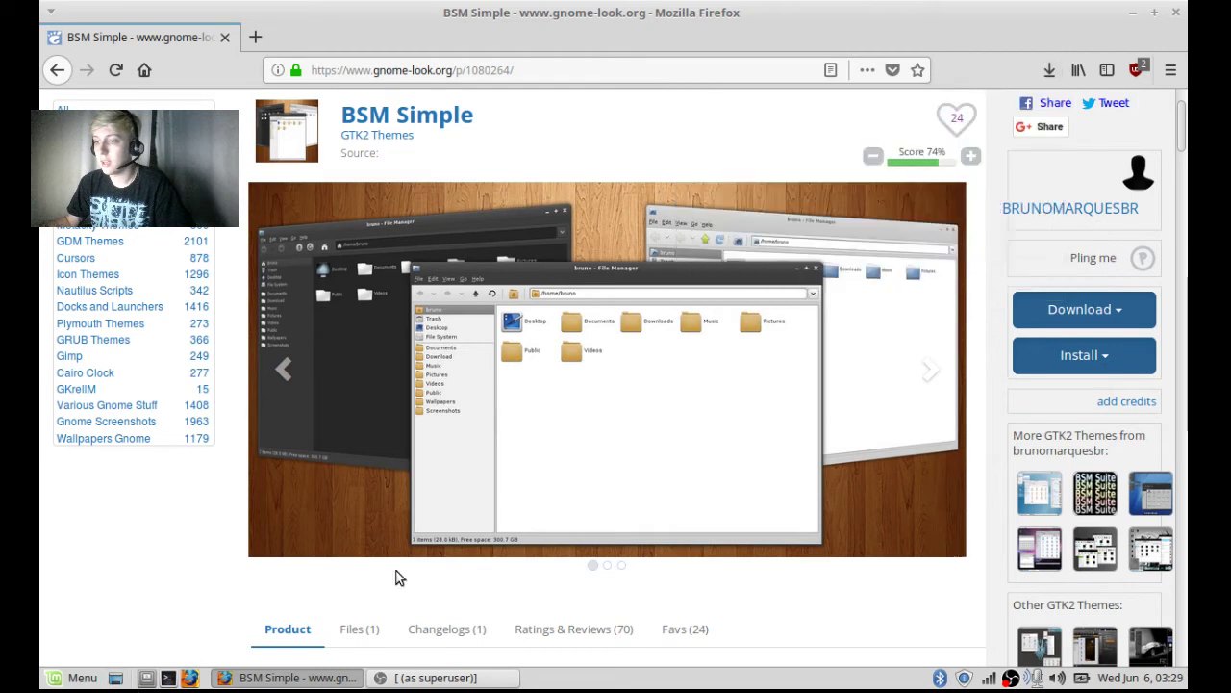
Minimise Firefox, open the home folder in Caja, and enter Documents.
left_click(1132, 12)
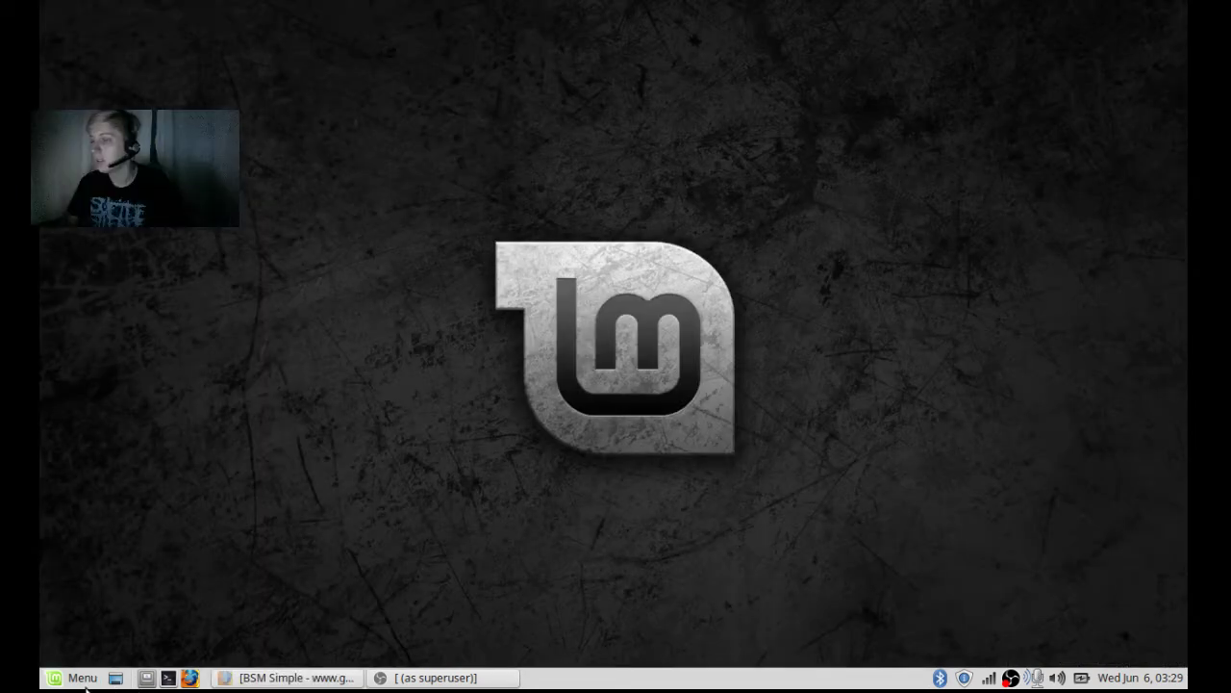
left_click(147, 677)
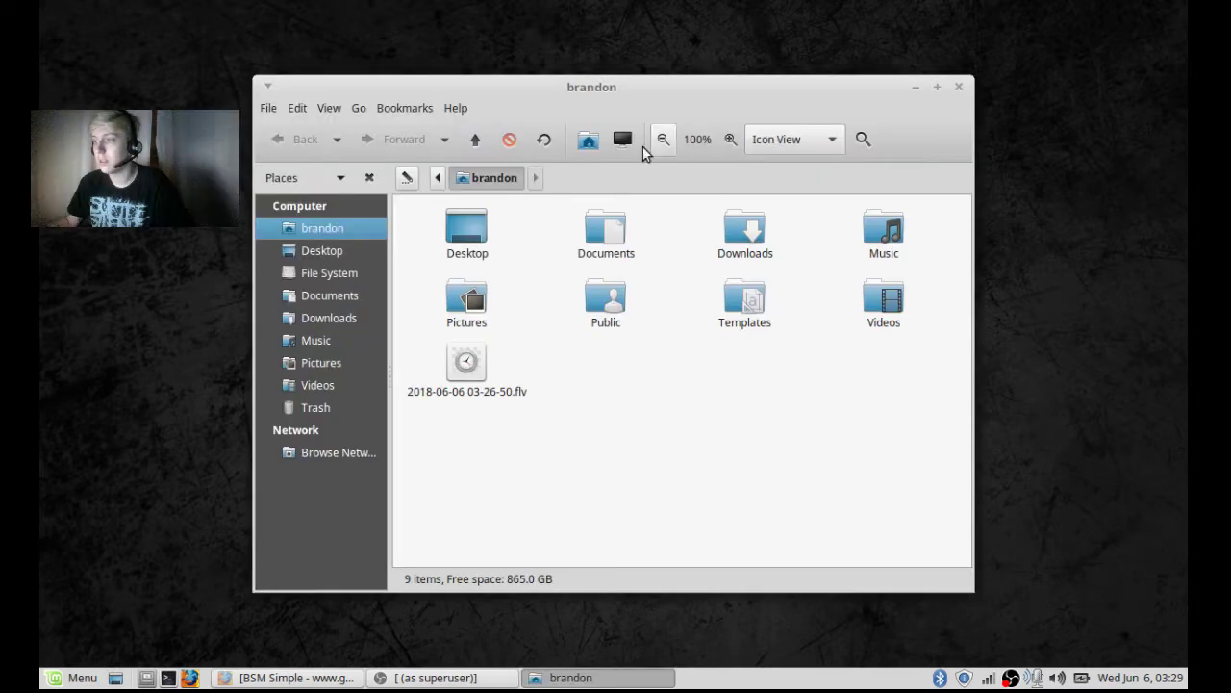
left_click(116, 677)
left_click(116, 678)
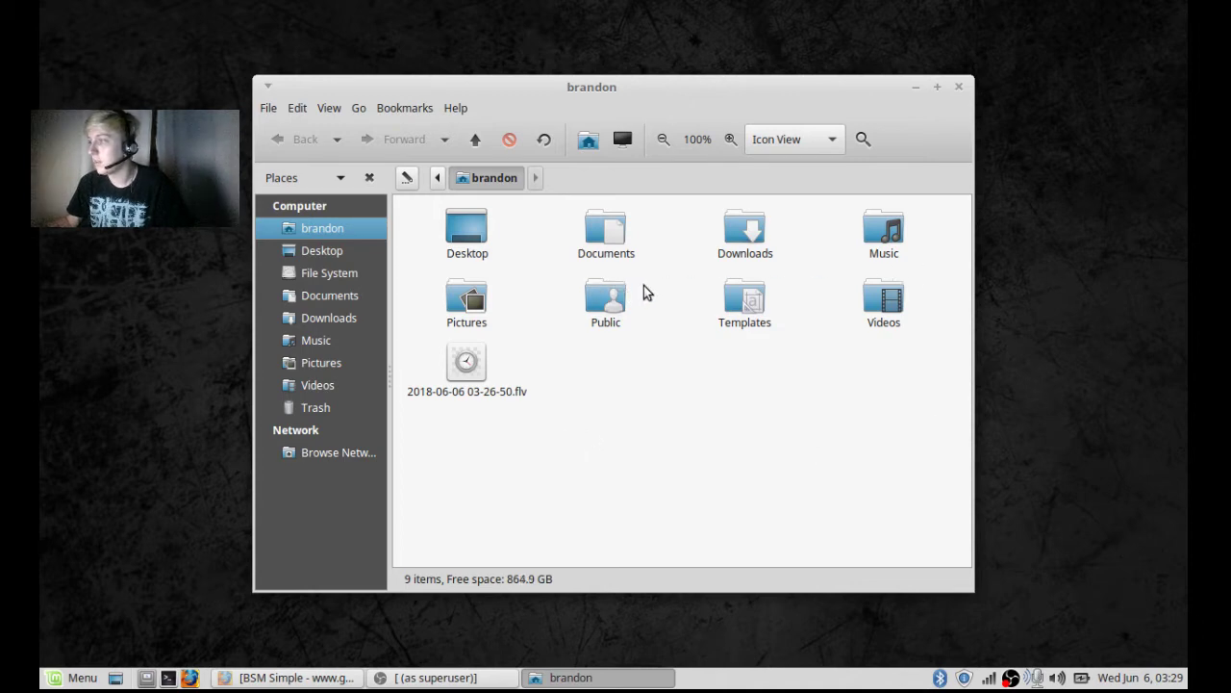
left_click(615, 252)
left_click(617, 325)
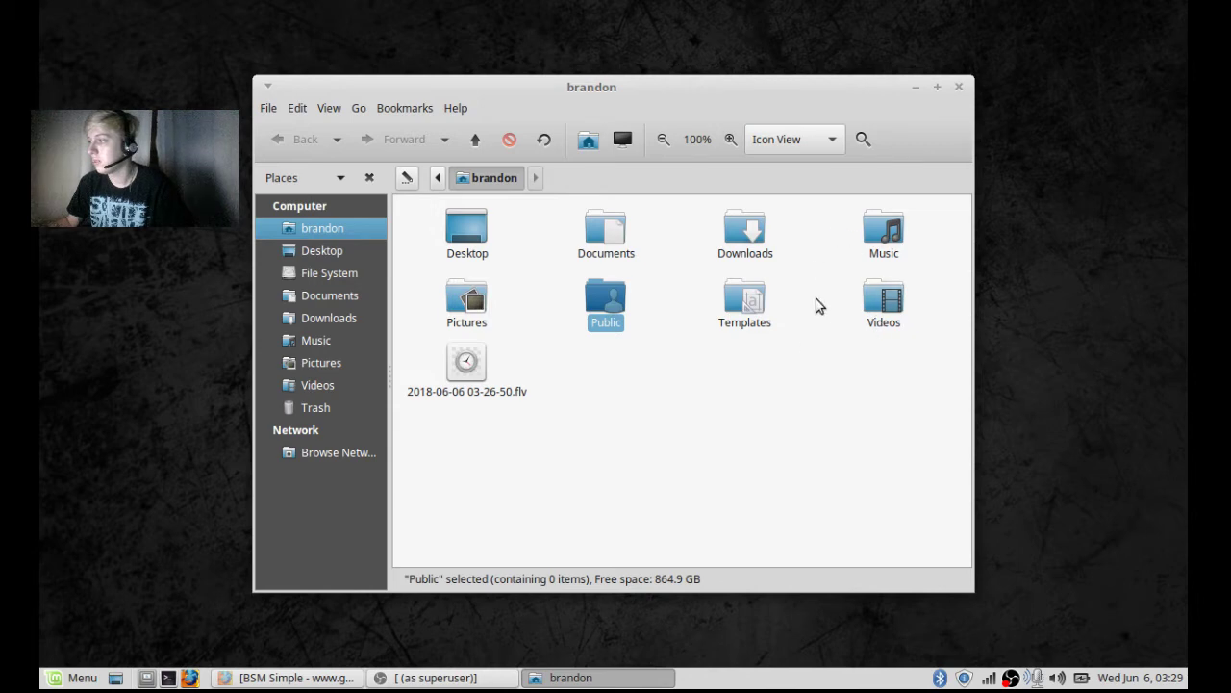
left_click(590, 231)
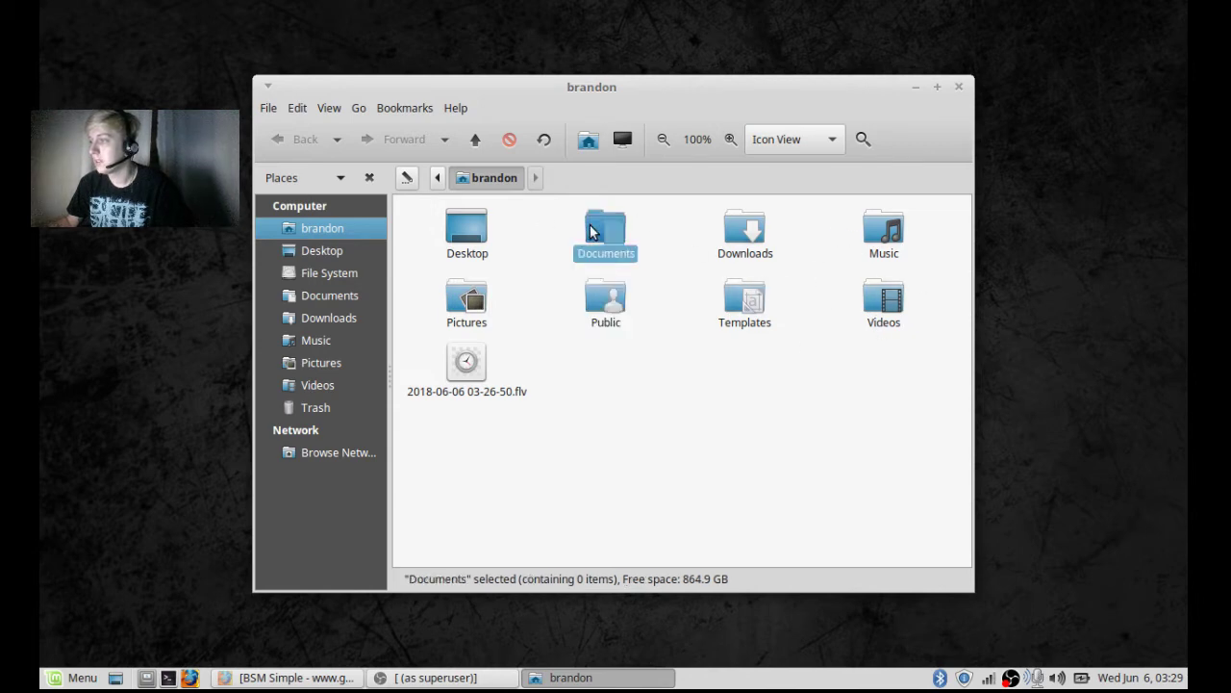
double_click(591, 231)
Create a new folder named 'Themes' in Documents.
right_click(494, 263)
left_click(634, 278)
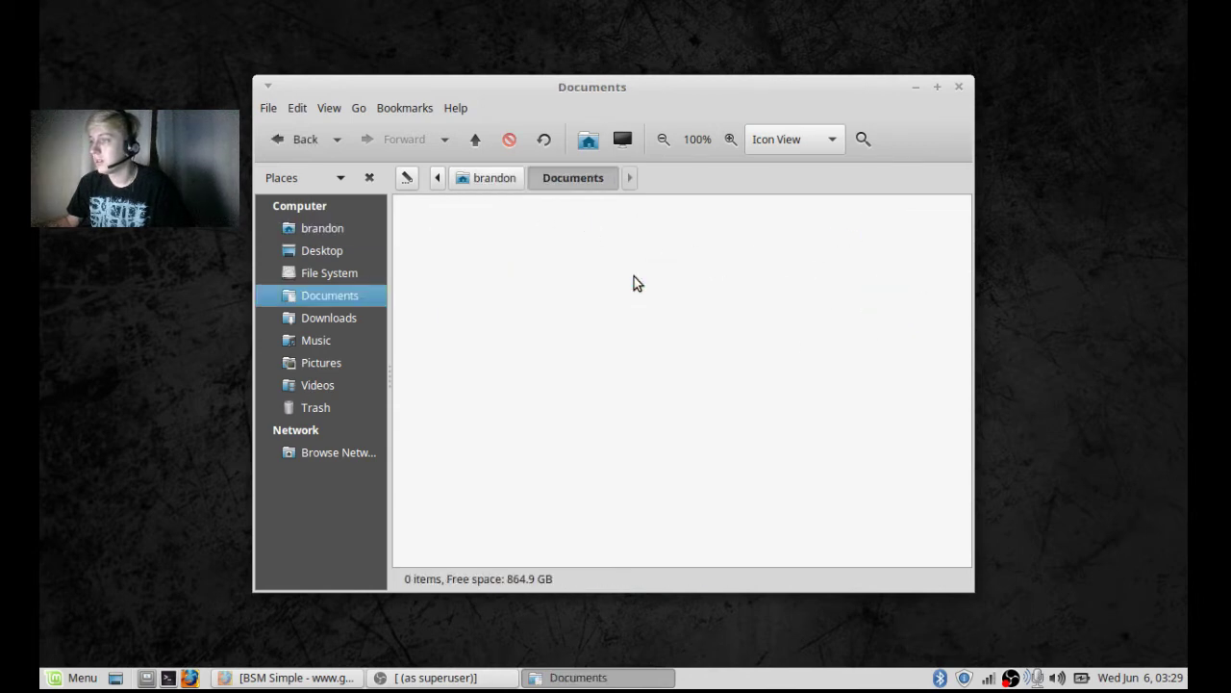
type("Th")
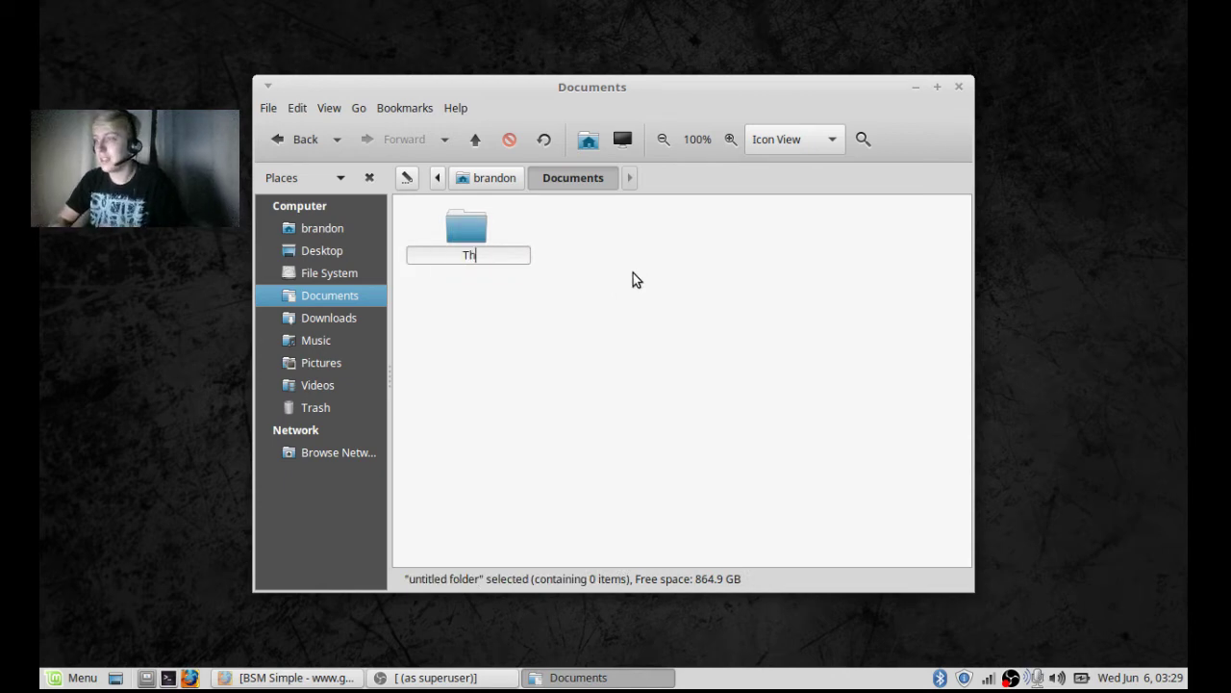
type("emes")
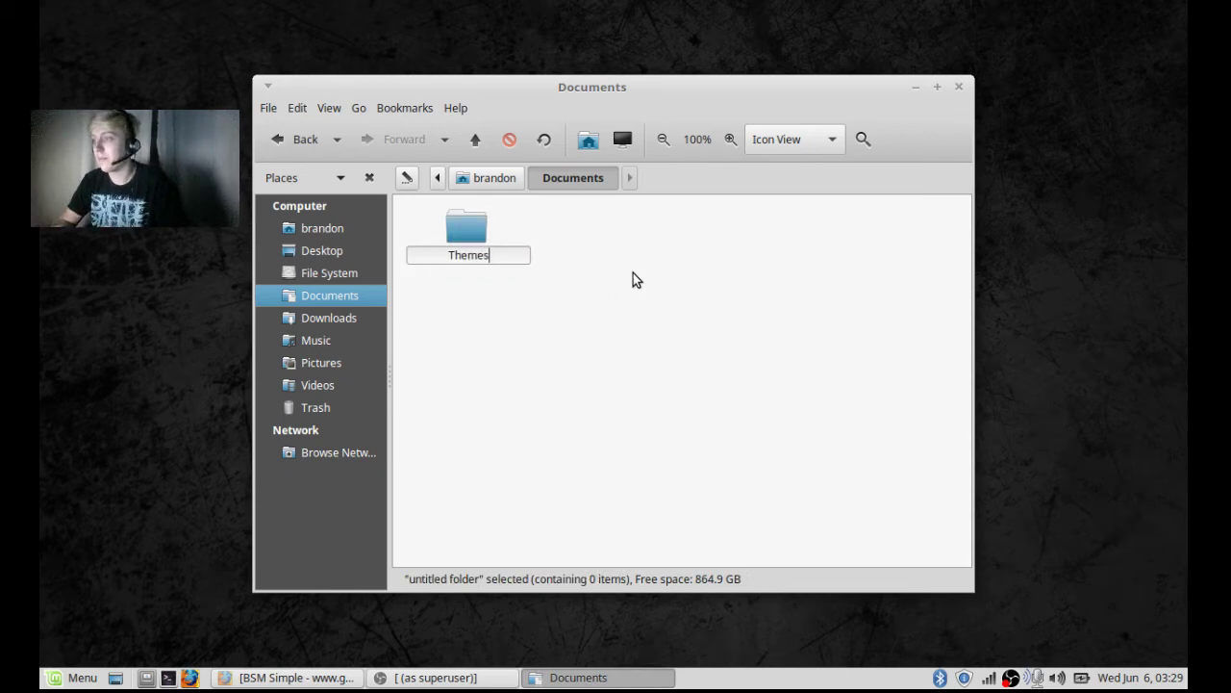
key("Return")
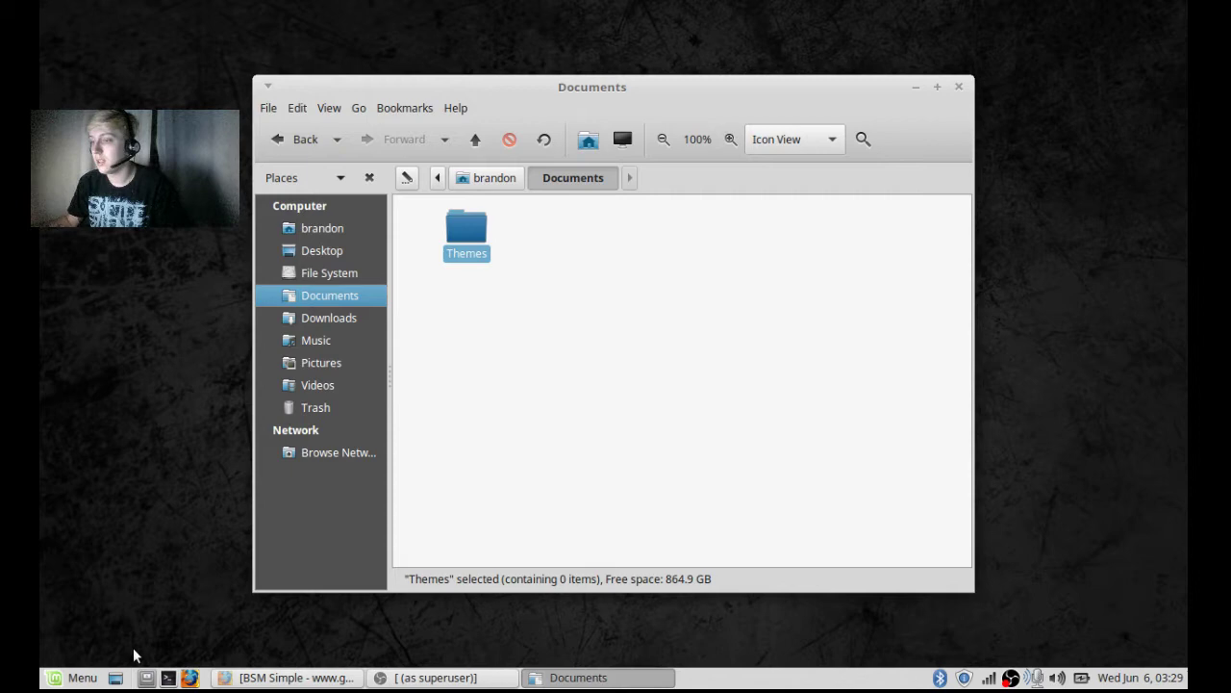
Open a second Caja window beside Documents and browse to Downloads.
right_click(146, 678)
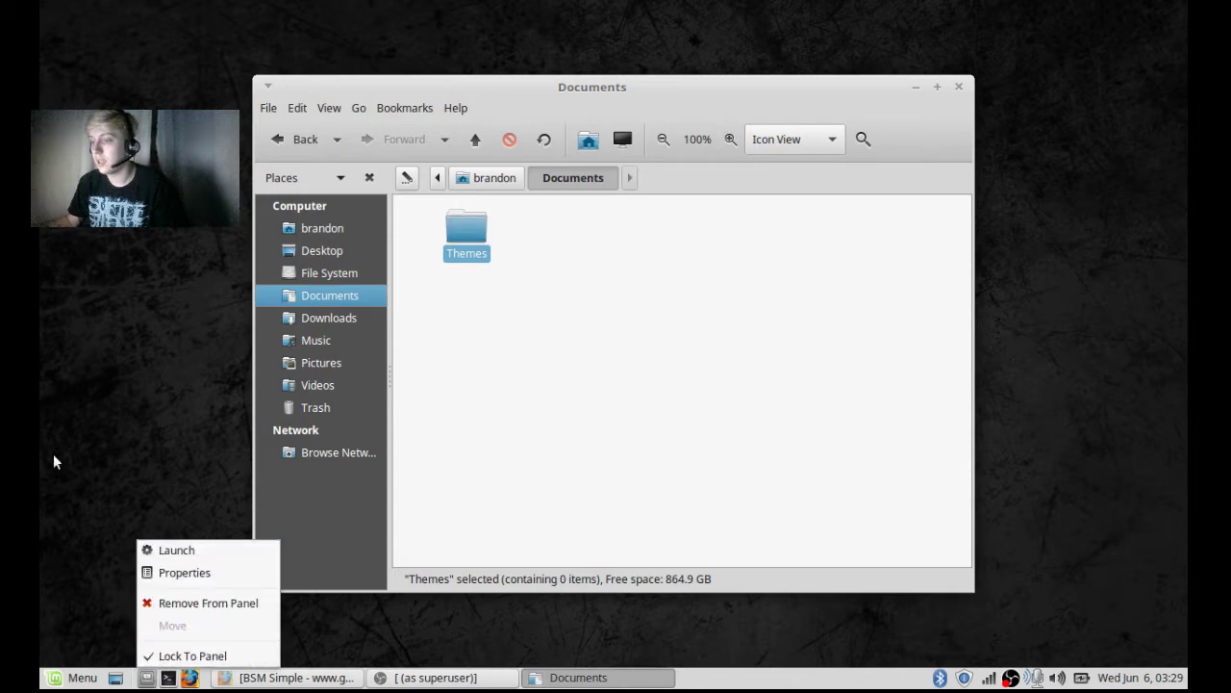
left_click(53, 462)
right_click(146, 678)
left_click(176, 550)
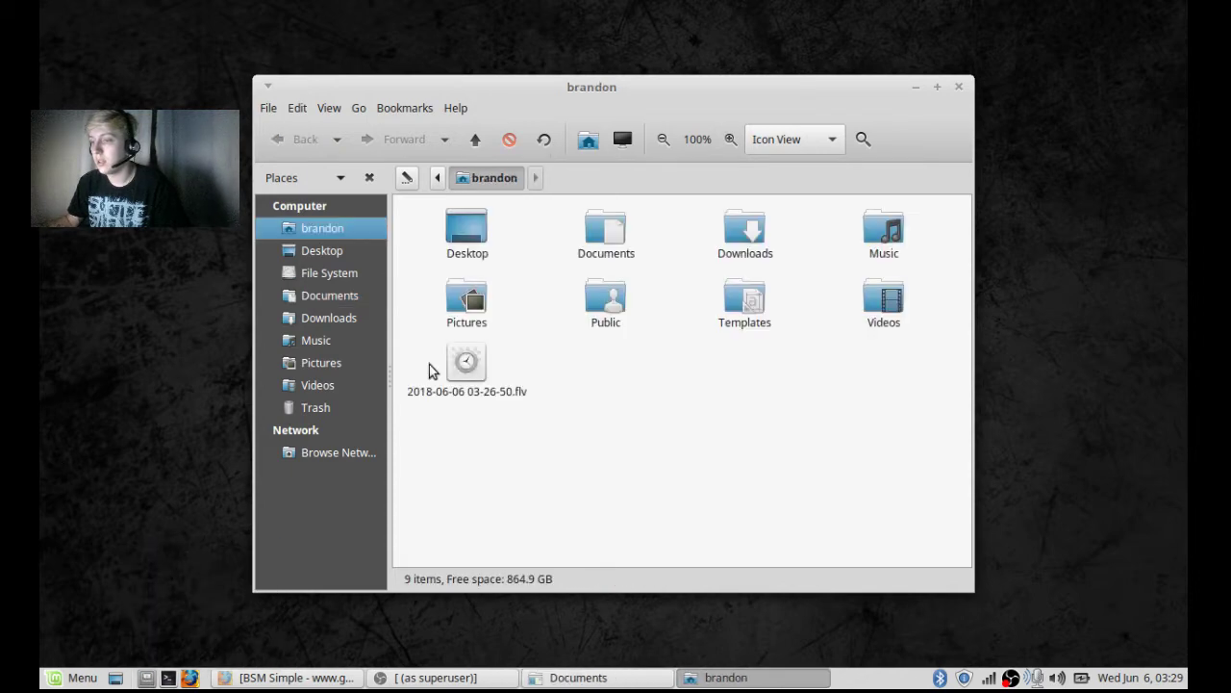
left_click_drag(591, 79, 769, 149)
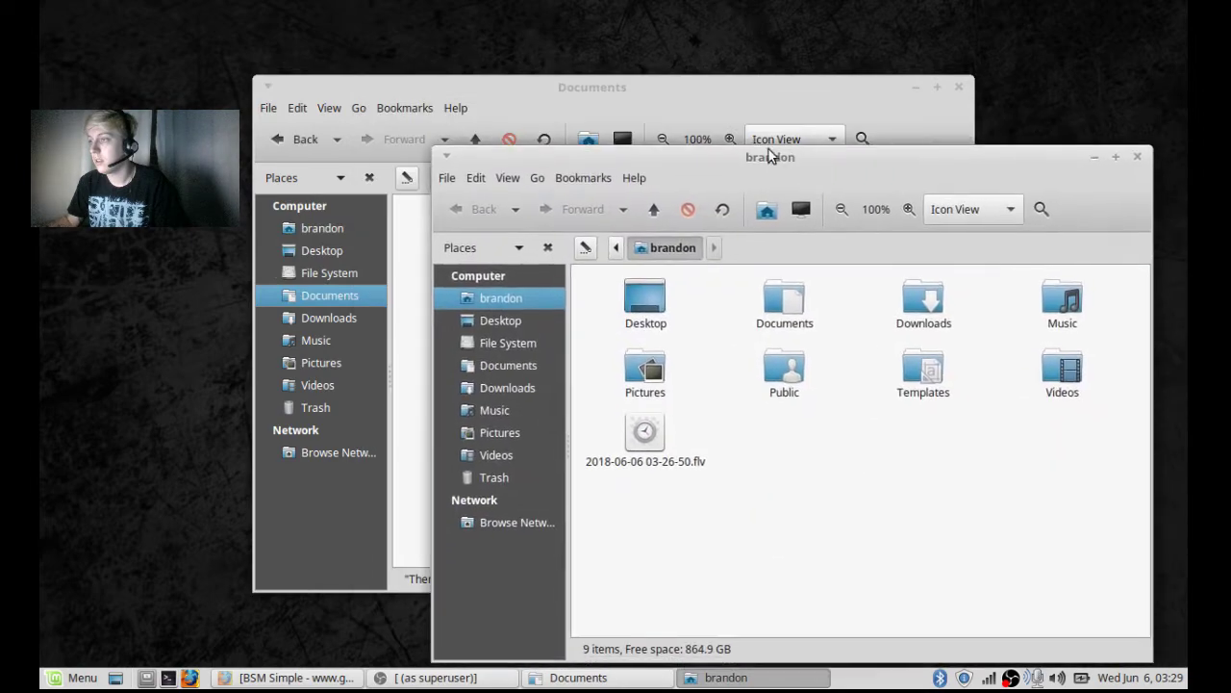
left_click_drag(770, 85, 647, 69)
left_click_drag(926, 157, 1002, 106)
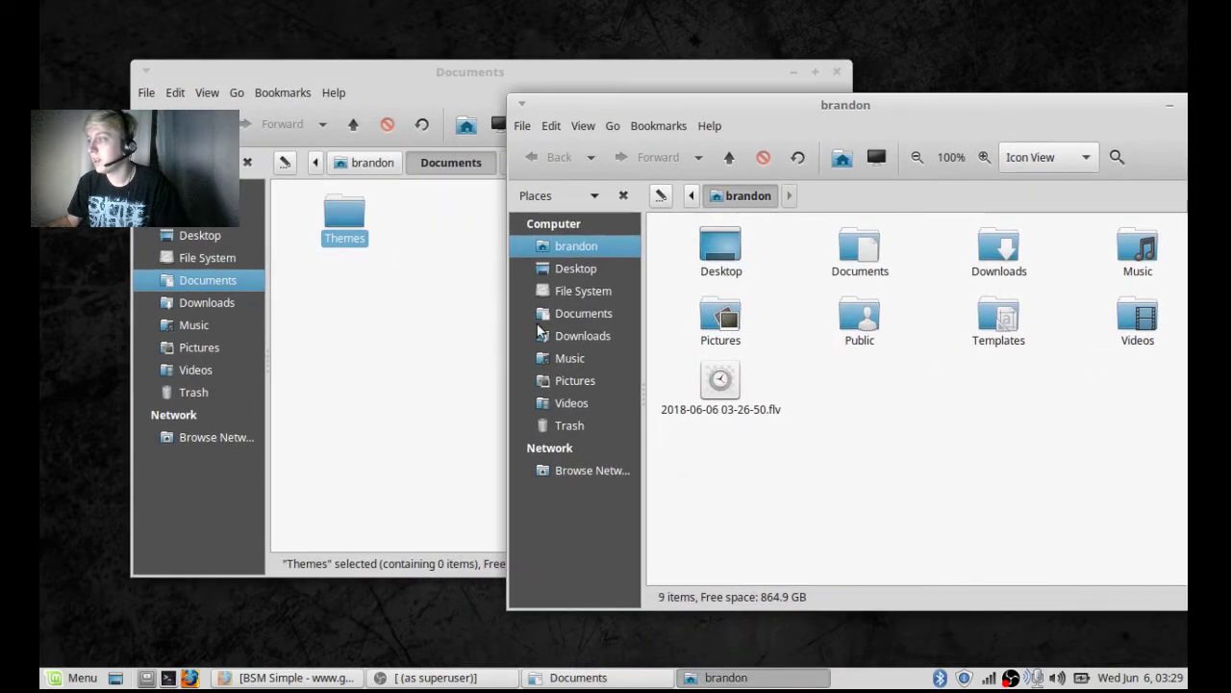
left_click(572, 291)
left_click(567, 335)
Drag the BSM Simple 13 tar.gz onto the Themes folder and close the Downloads window.
left_click(745, 282)
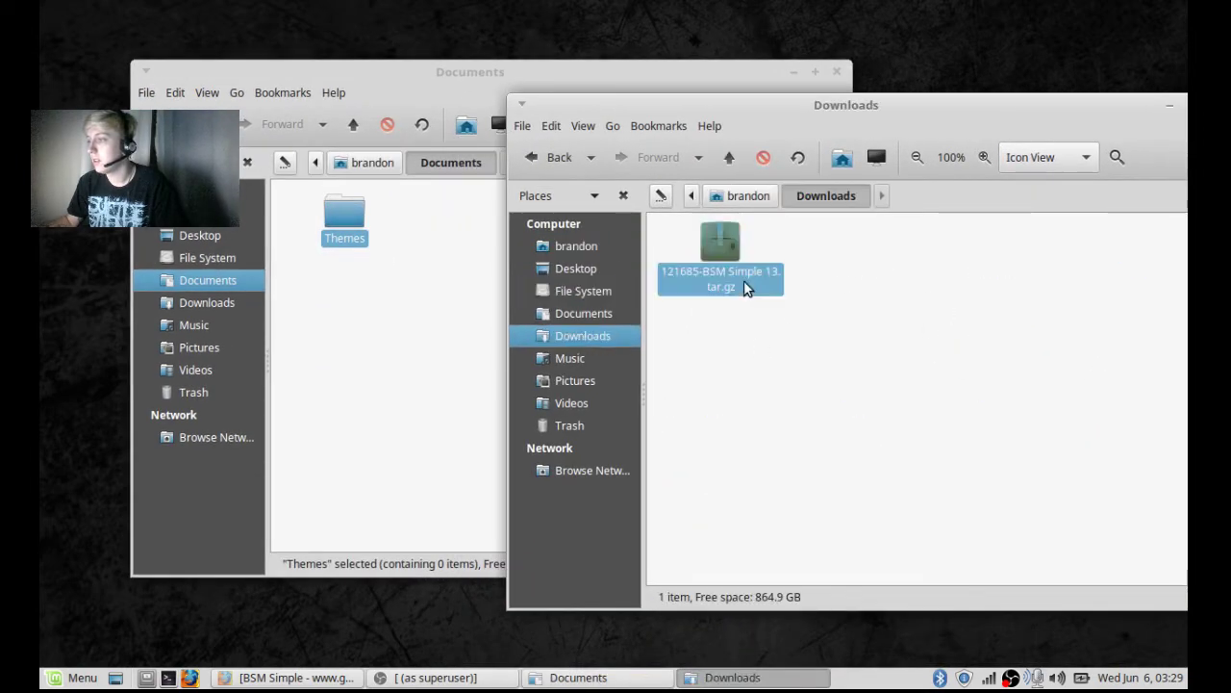
left_click_drag(744, 280, 350, 238)
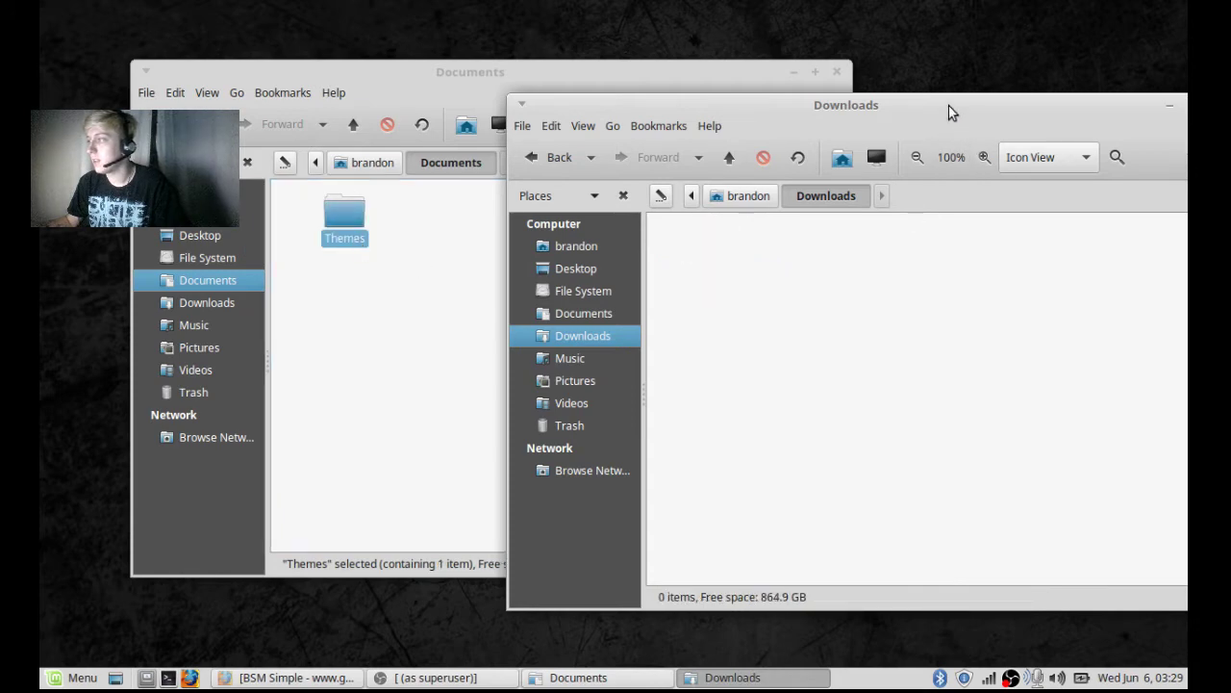
left_click_drag(950, 112, 616, 104)
left_click(879, 96)
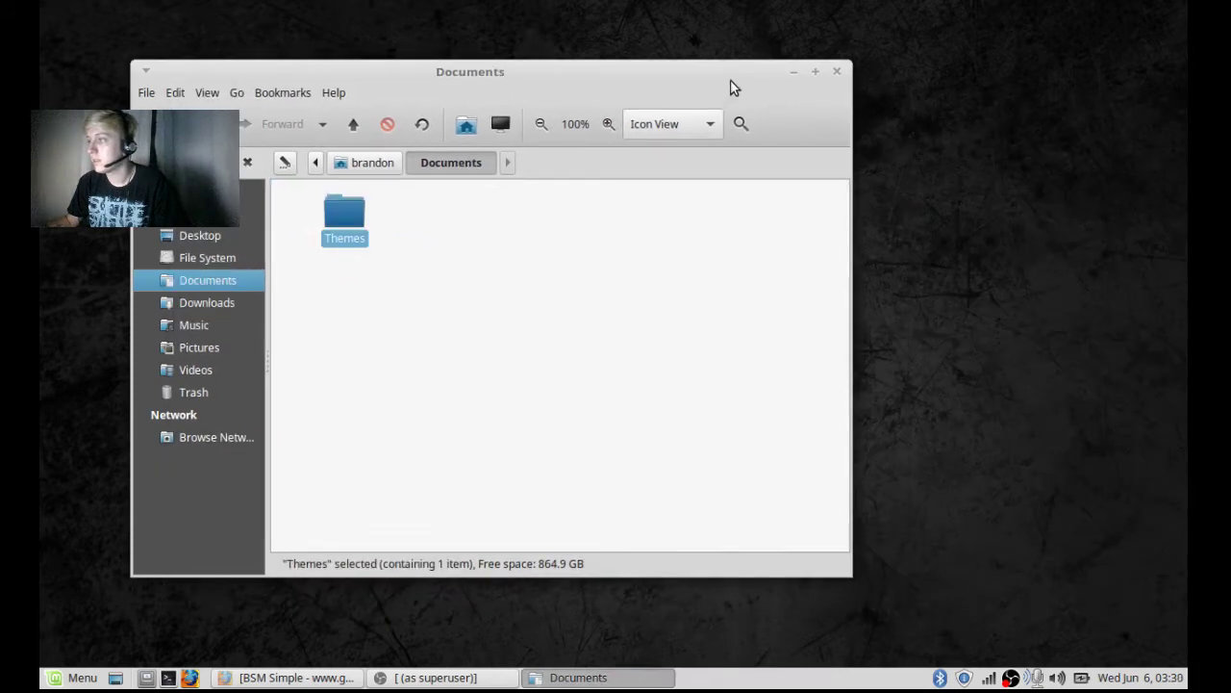
left_click_drag(731, 87, 911, 93)
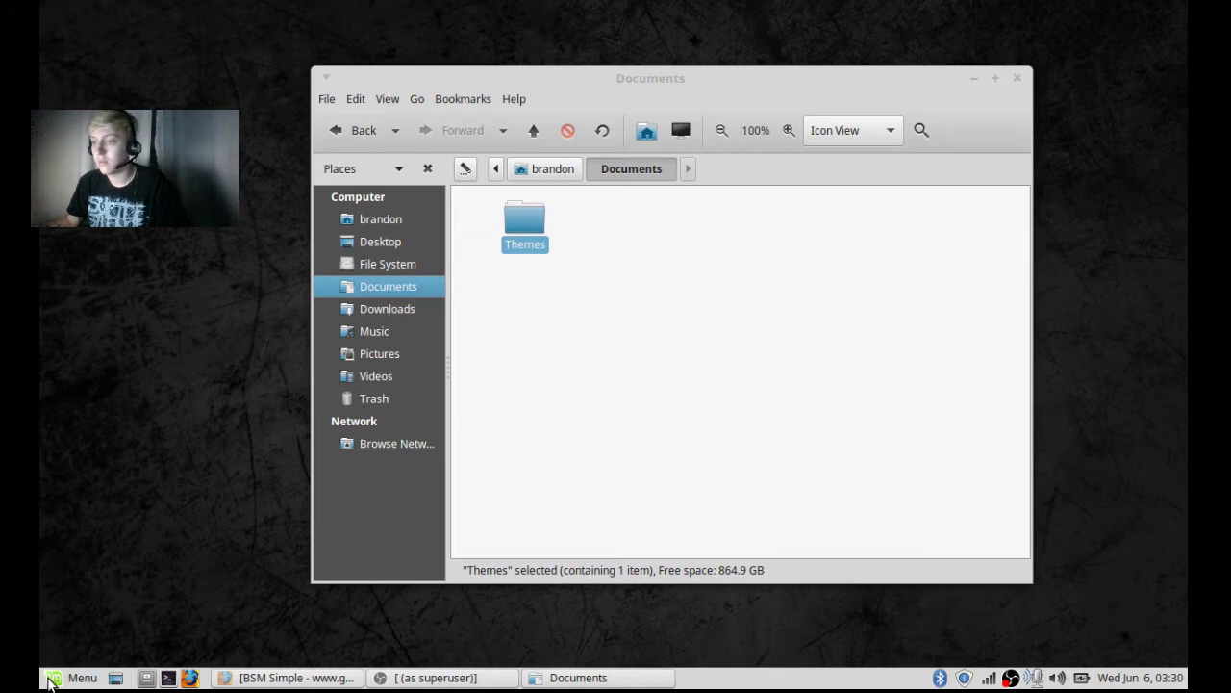
Via Control Center > Appearance, install BSM Simple 13.tar.gz from Documents/Themes.
left_click(50, 681)
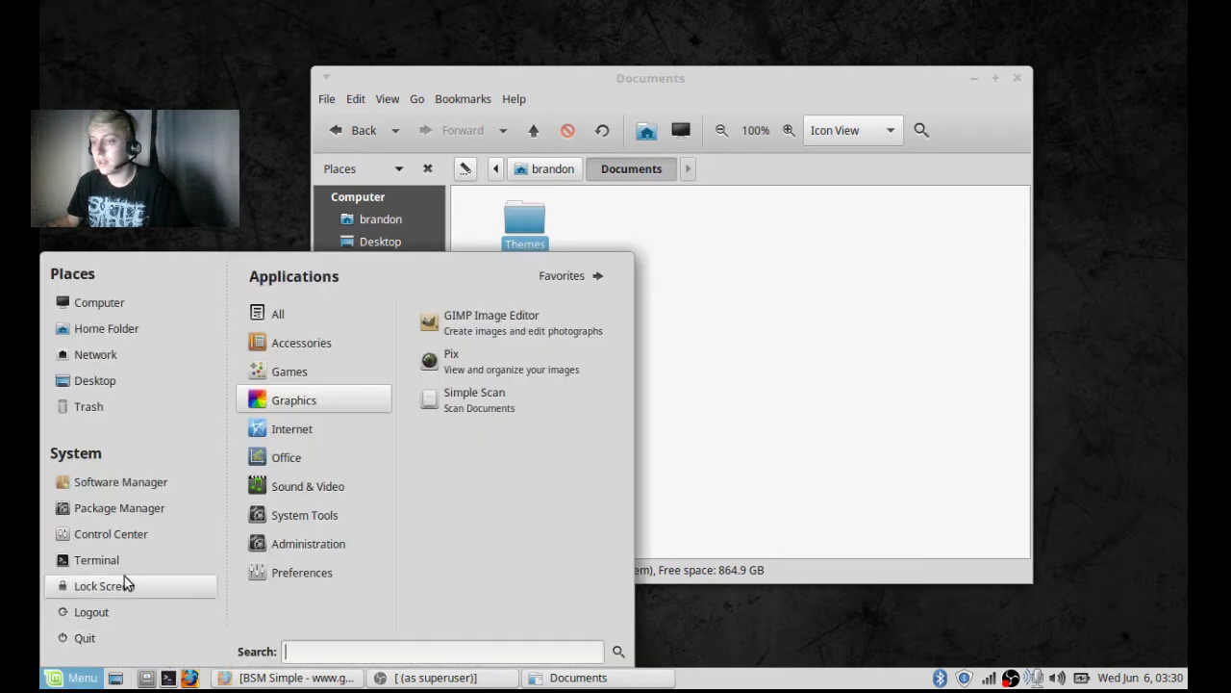
left_click(81, 538)
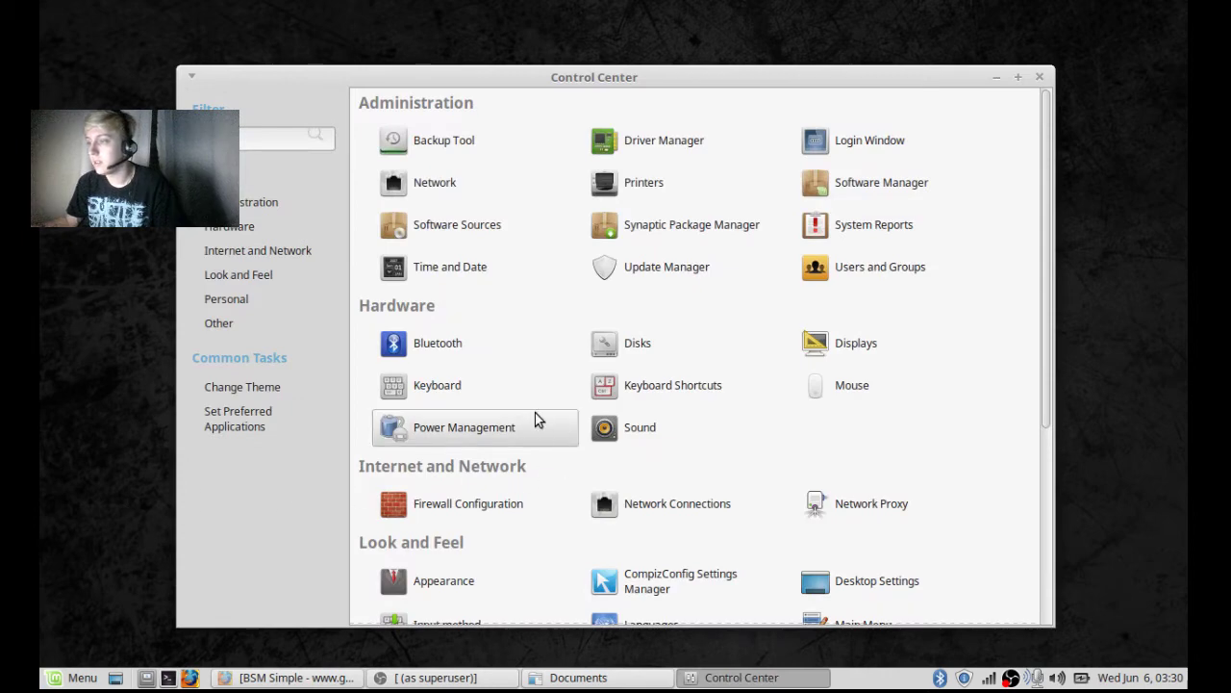
scroll(534, 413, "down", 4)
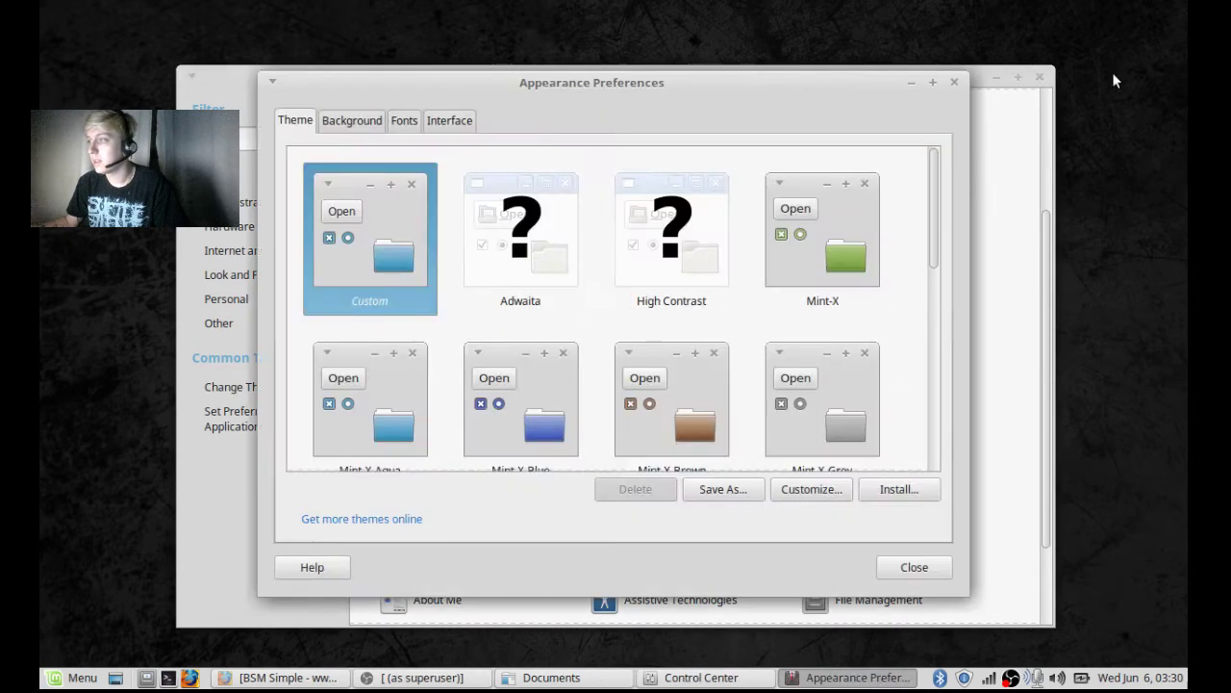
left_click(1046, 77)
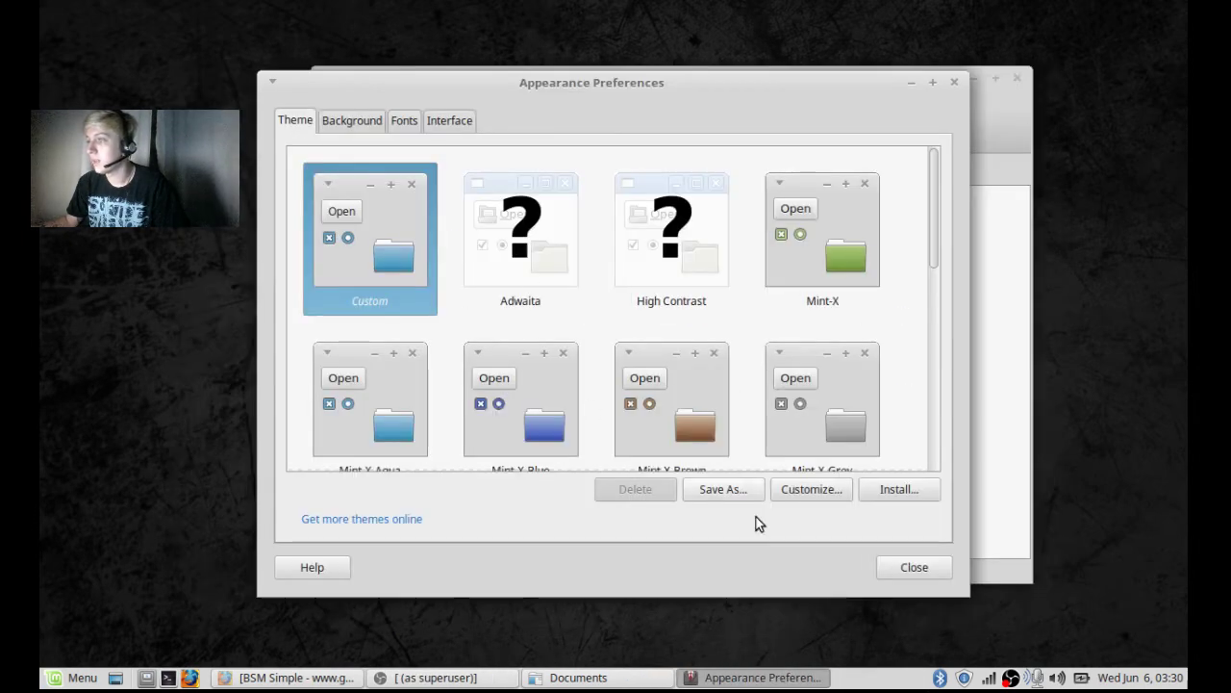
left_click(905, 489)
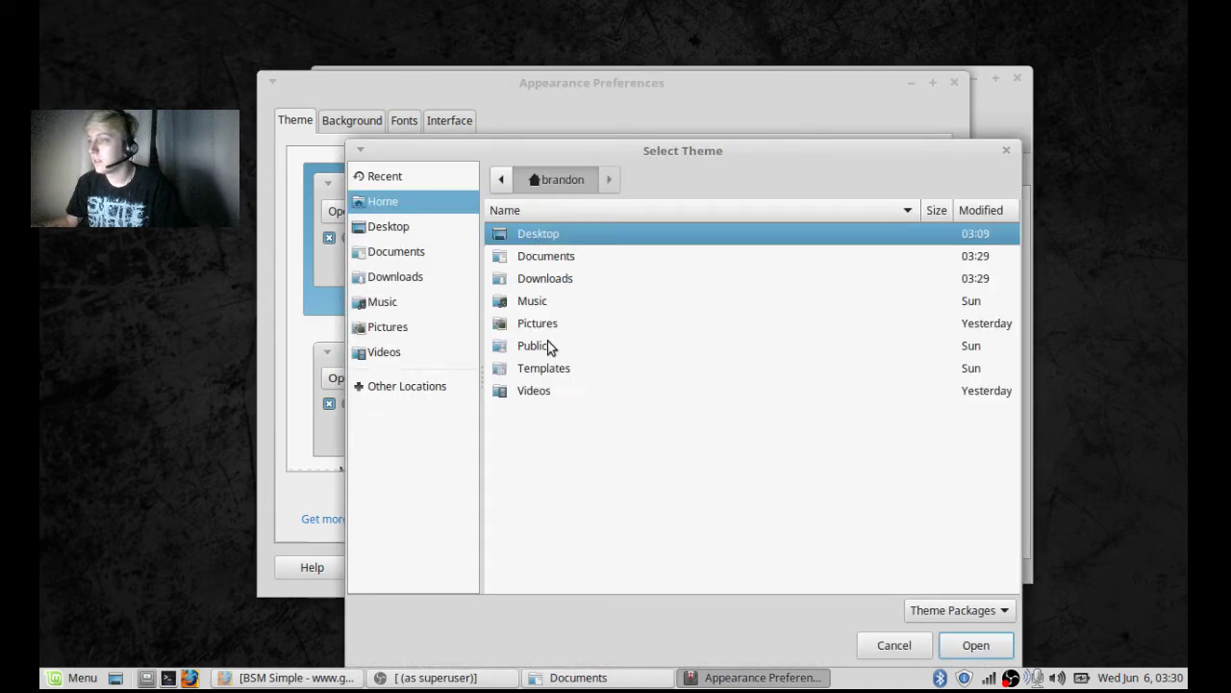
double_click(520, 252)
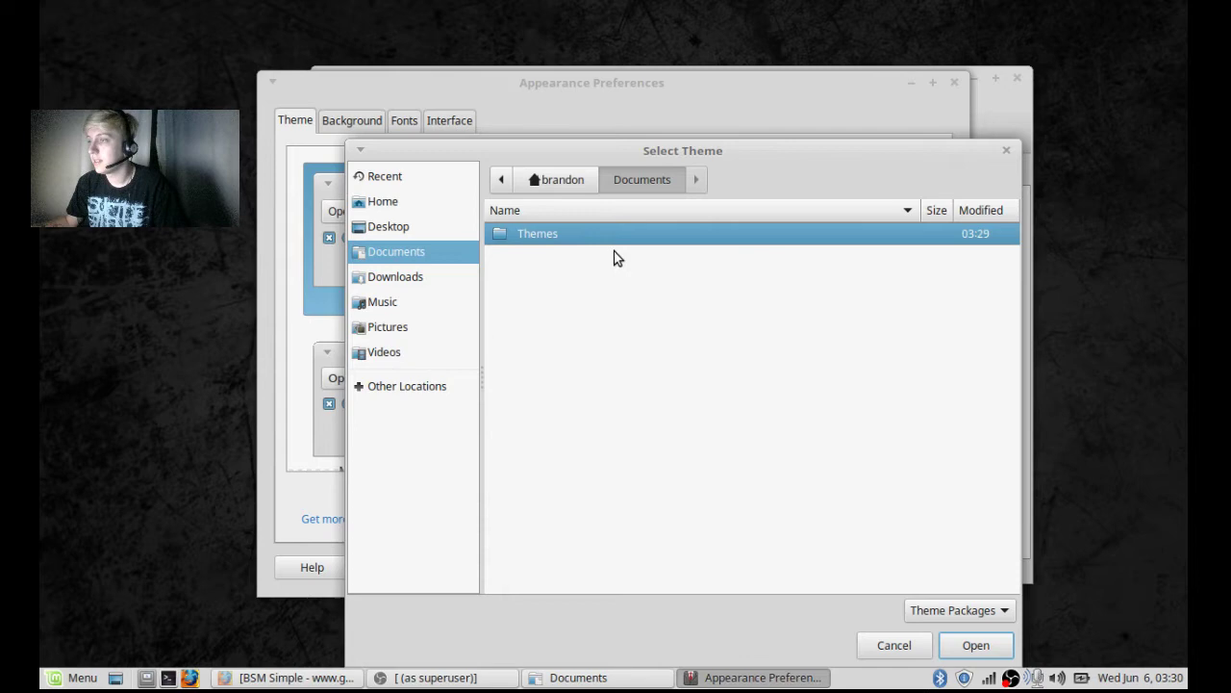
double_click(606, 238)
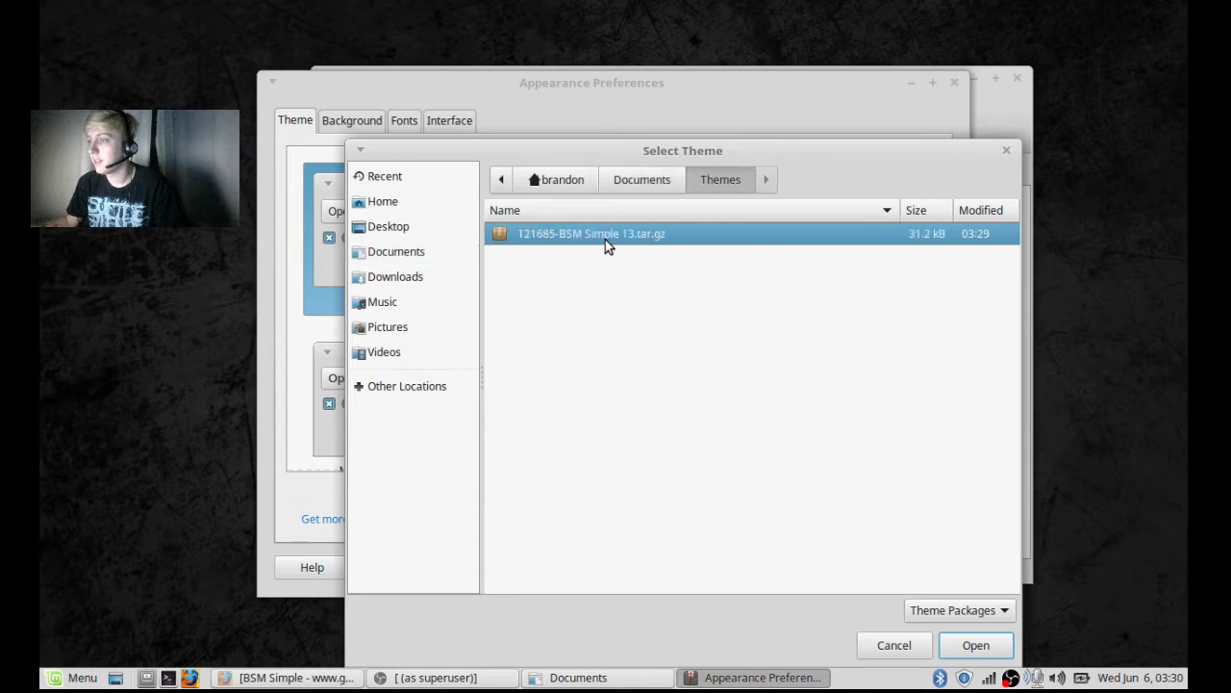
left_click(975, 645)
Dismiss the install message, apply BSM Simple Dark, and close Appearance Preferences.
left_click(643, 404)
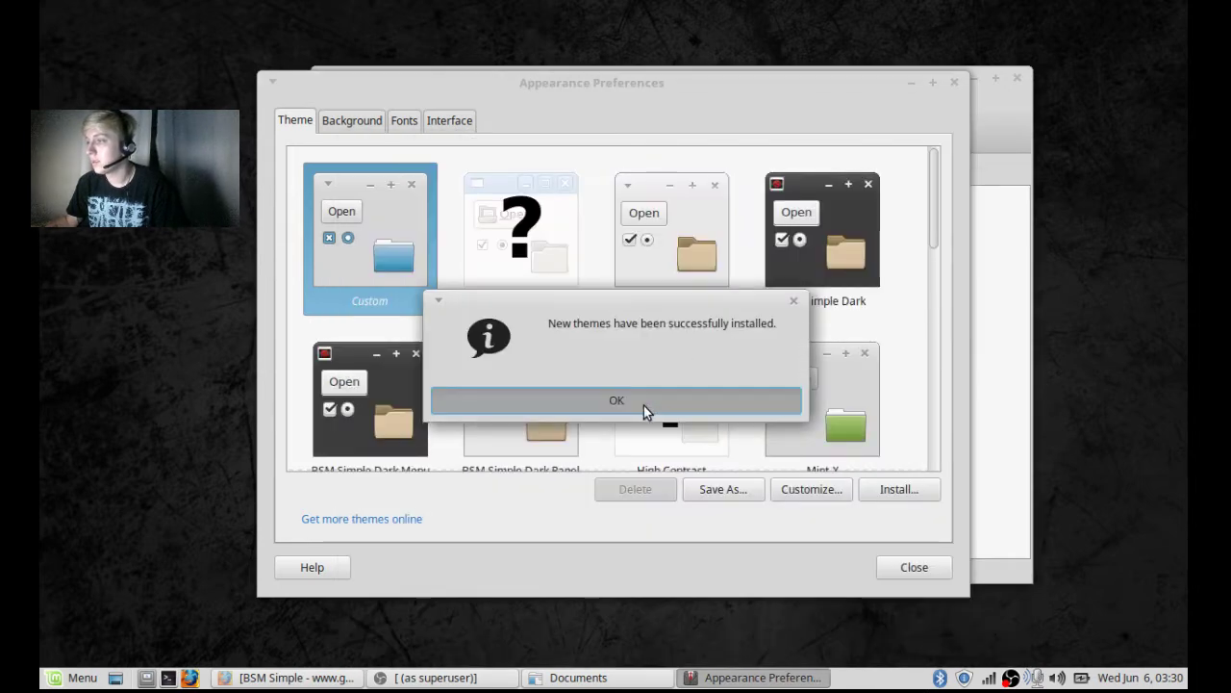
left_click(801, 247)
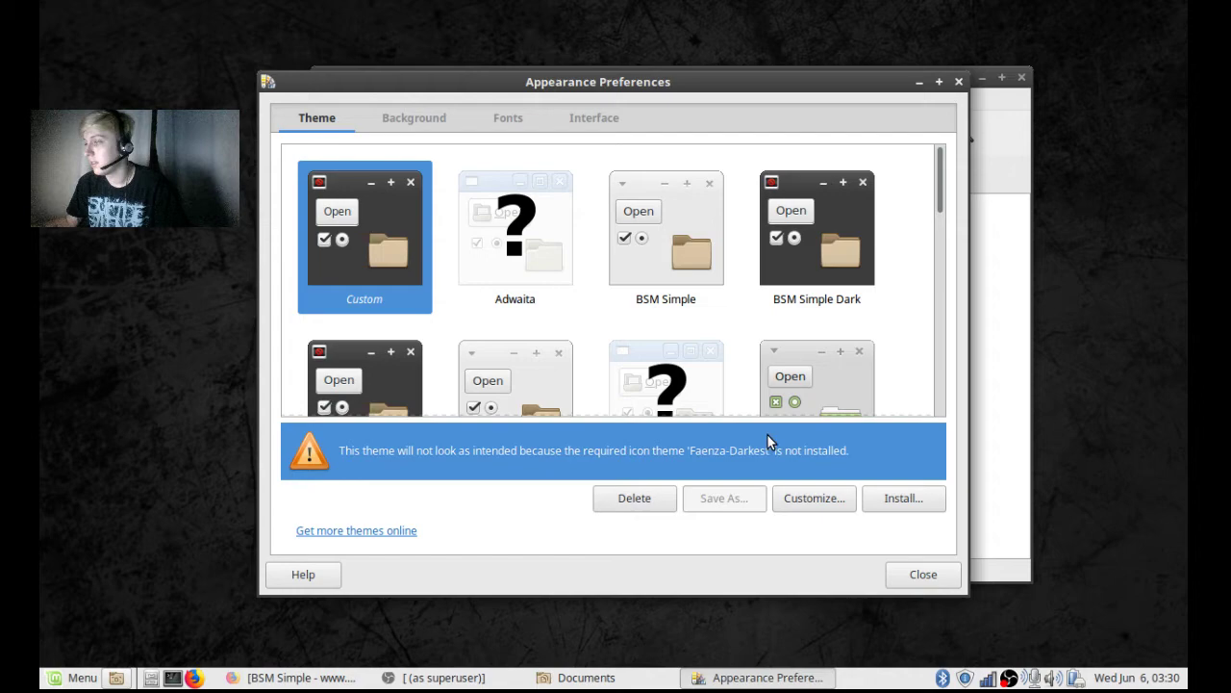
left_click(929, 569)
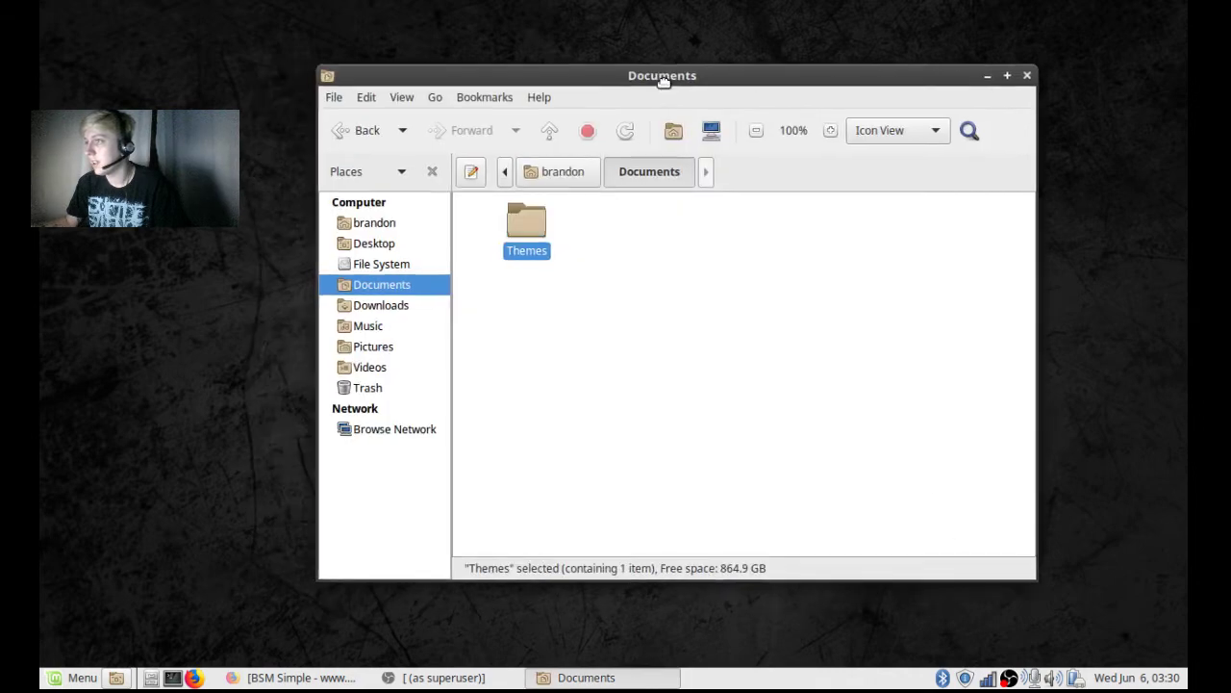
Close the Documents window and minimise Firefox to show the bare desktop.
left_click_drag(663, 80, 663, 71)
left_click(81, 678)
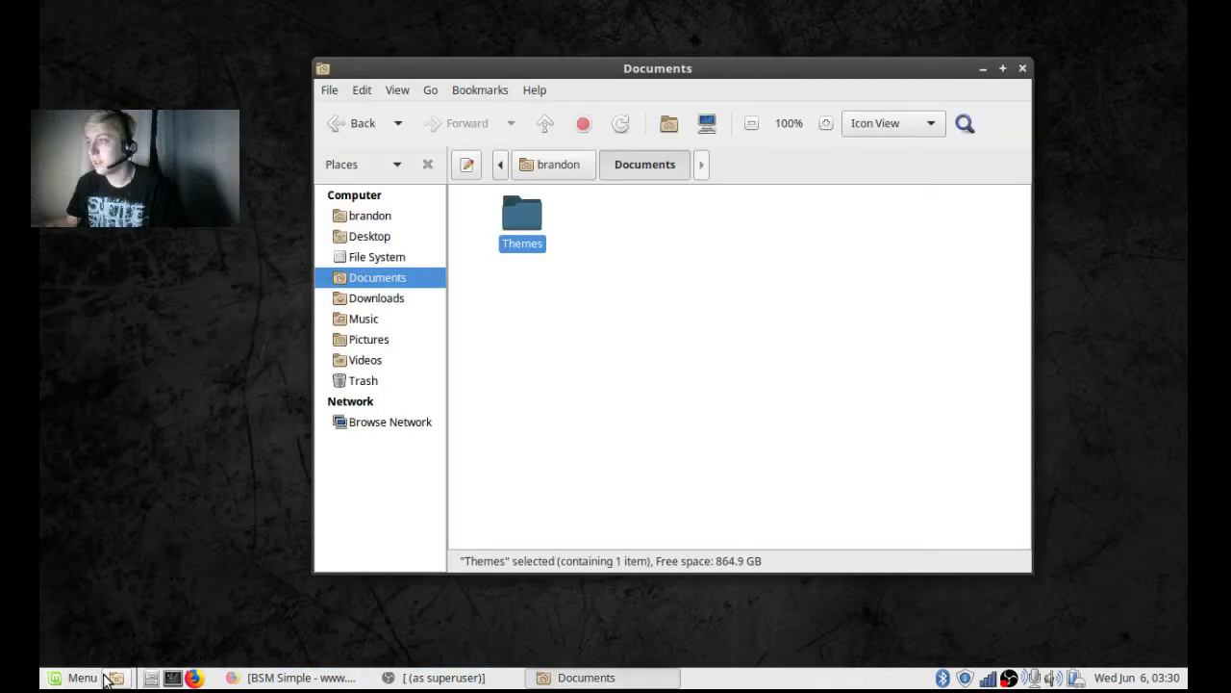
left_click(110, 678)
left_click(83, 678)
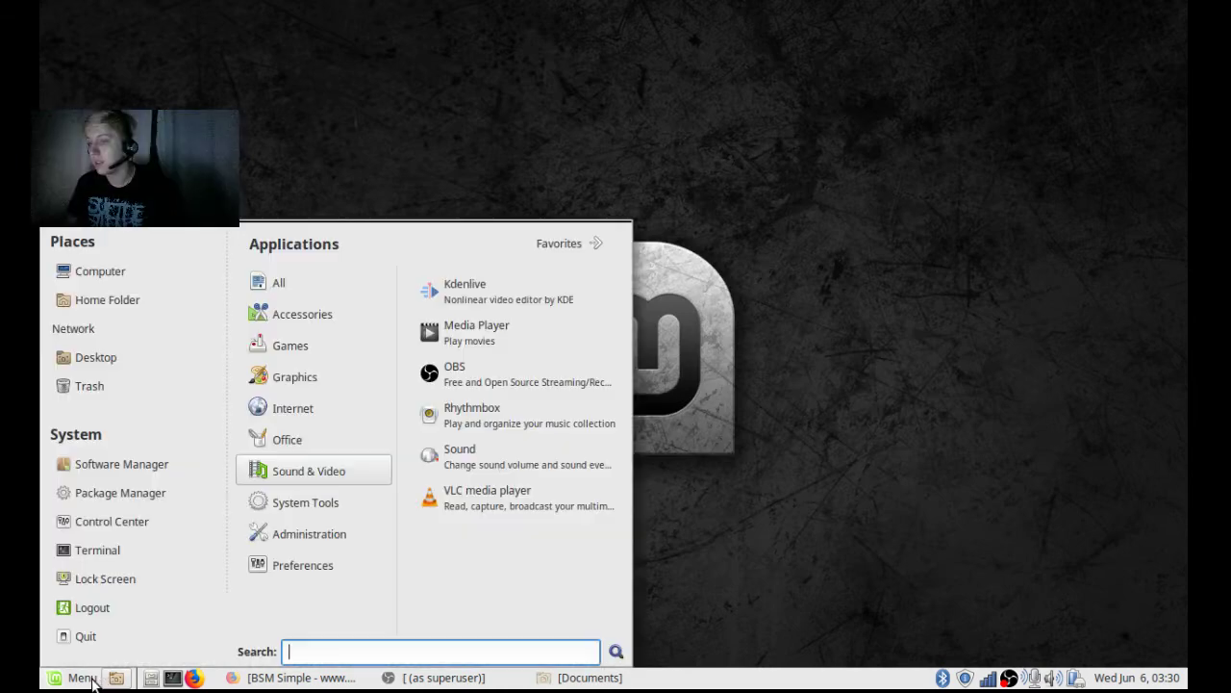
left_click(83, 678)
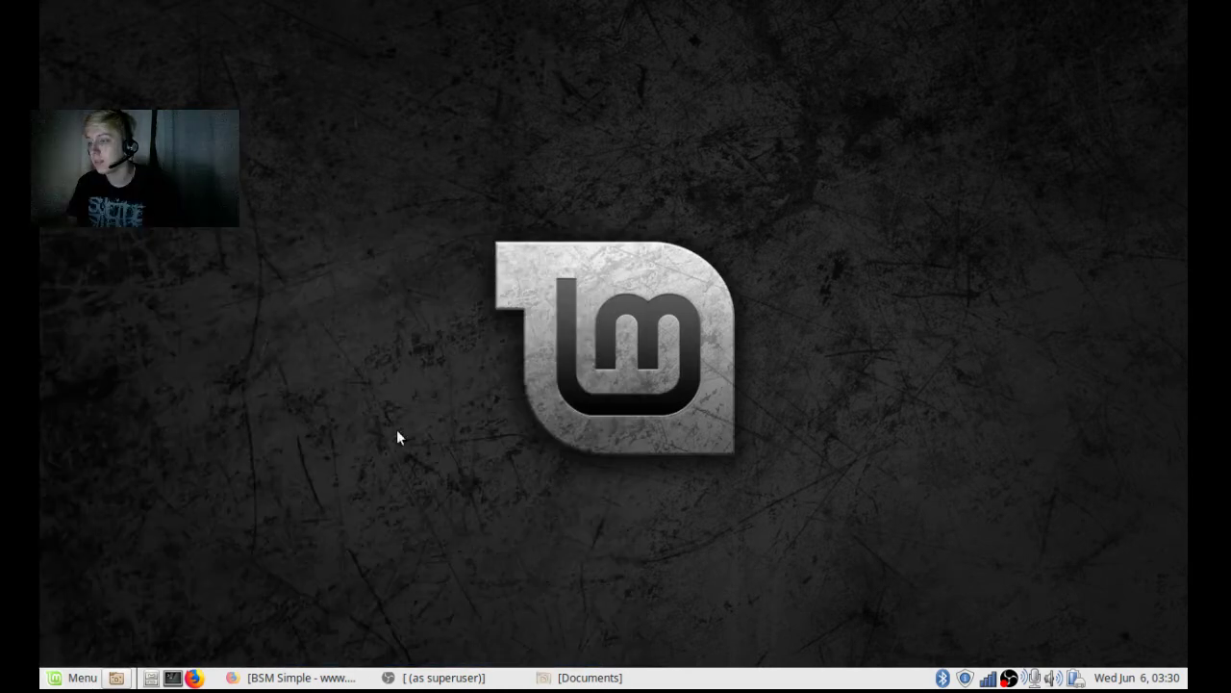
left_click(560, 677)
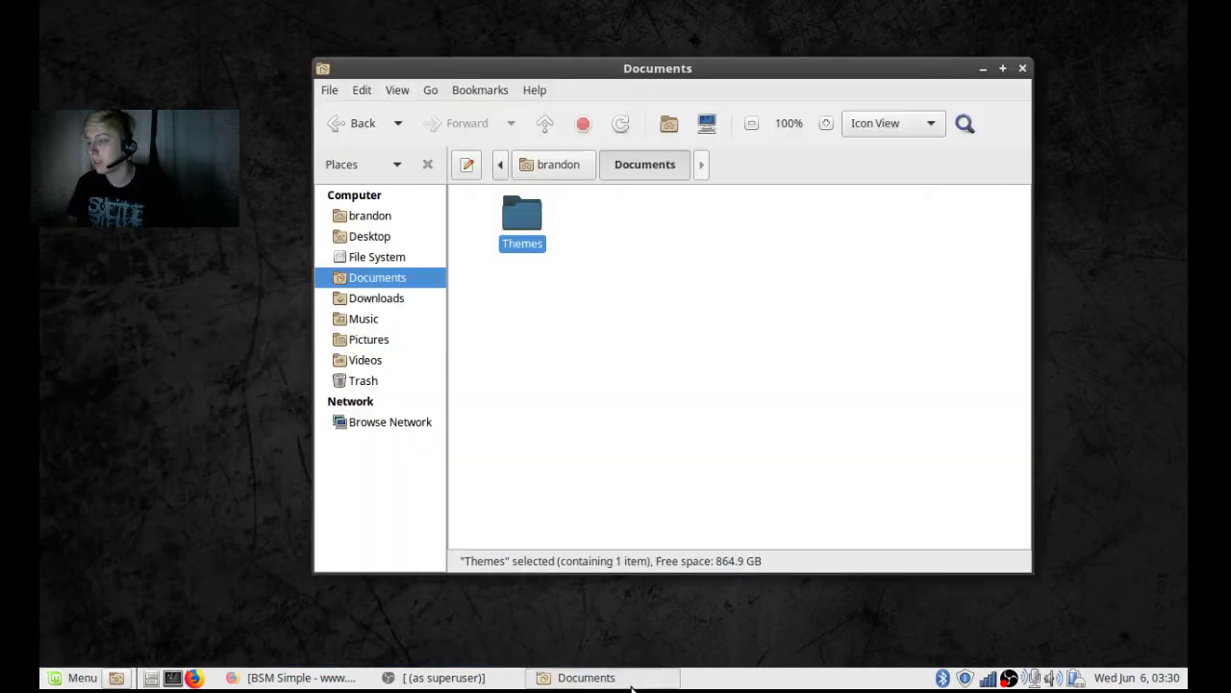
left_click(1021, 69)
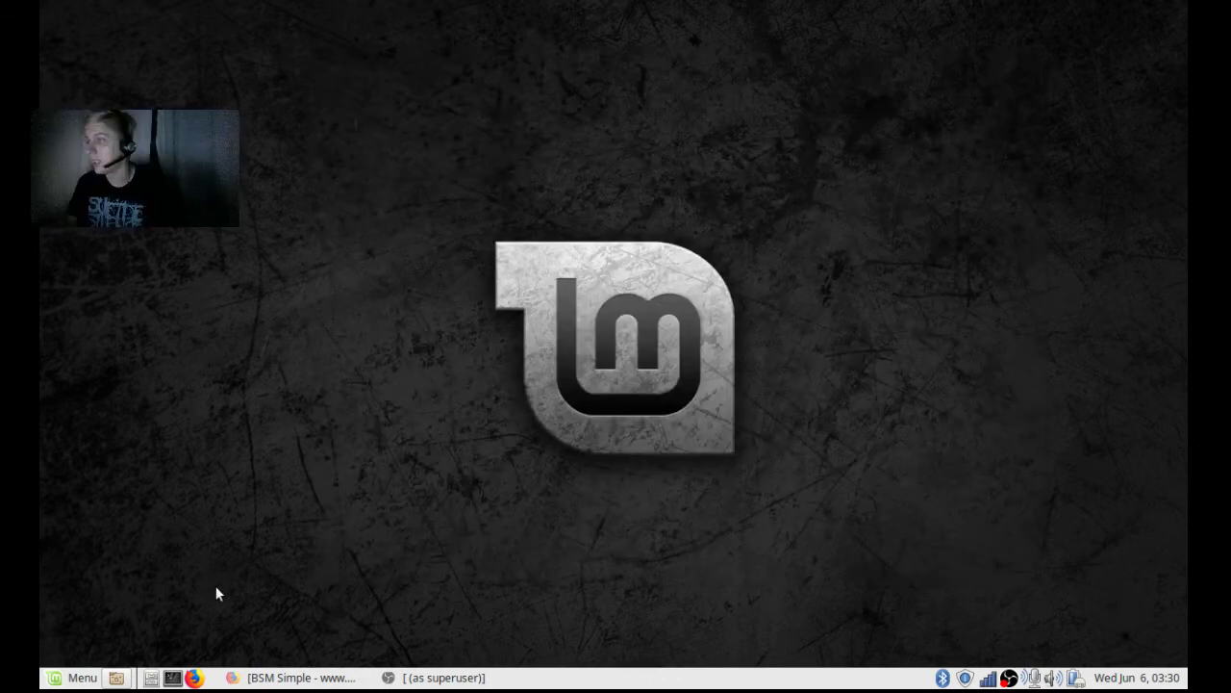
left_click(276, 676)
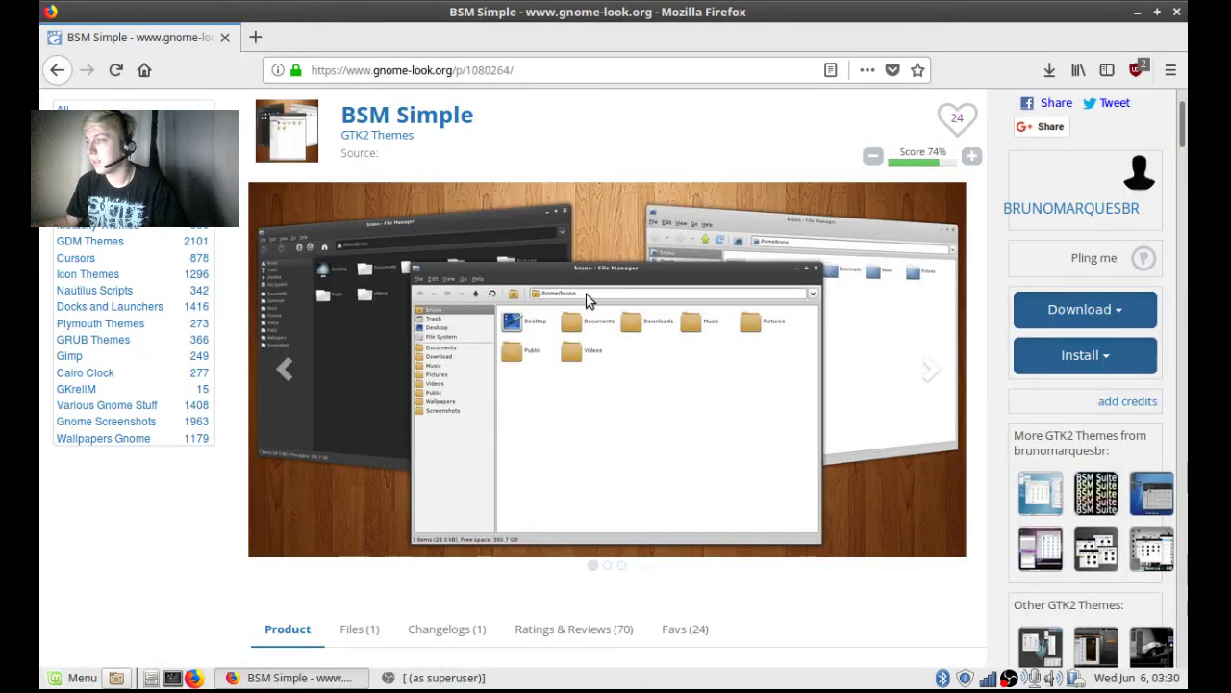
left_click(1137, 12)
right_click(514, 331)
left_click(336, 677)
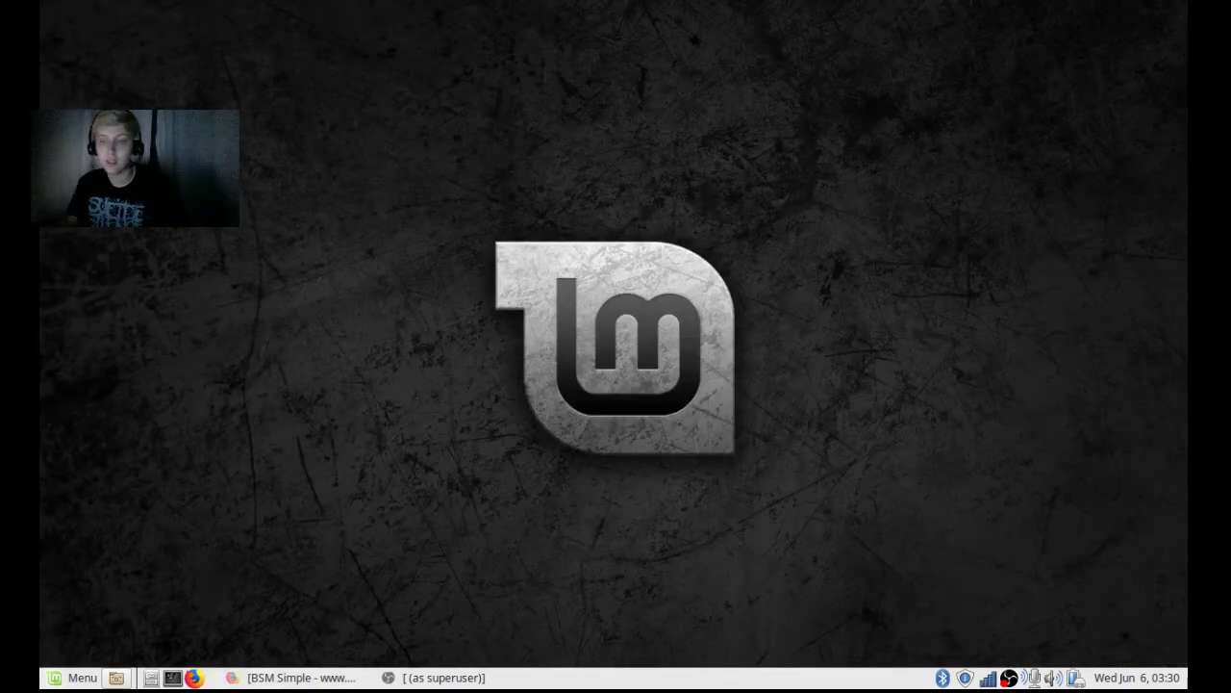
From the applications menu, launch Control Center and open Appearance under Look and Feel.
left_click(82, 678)
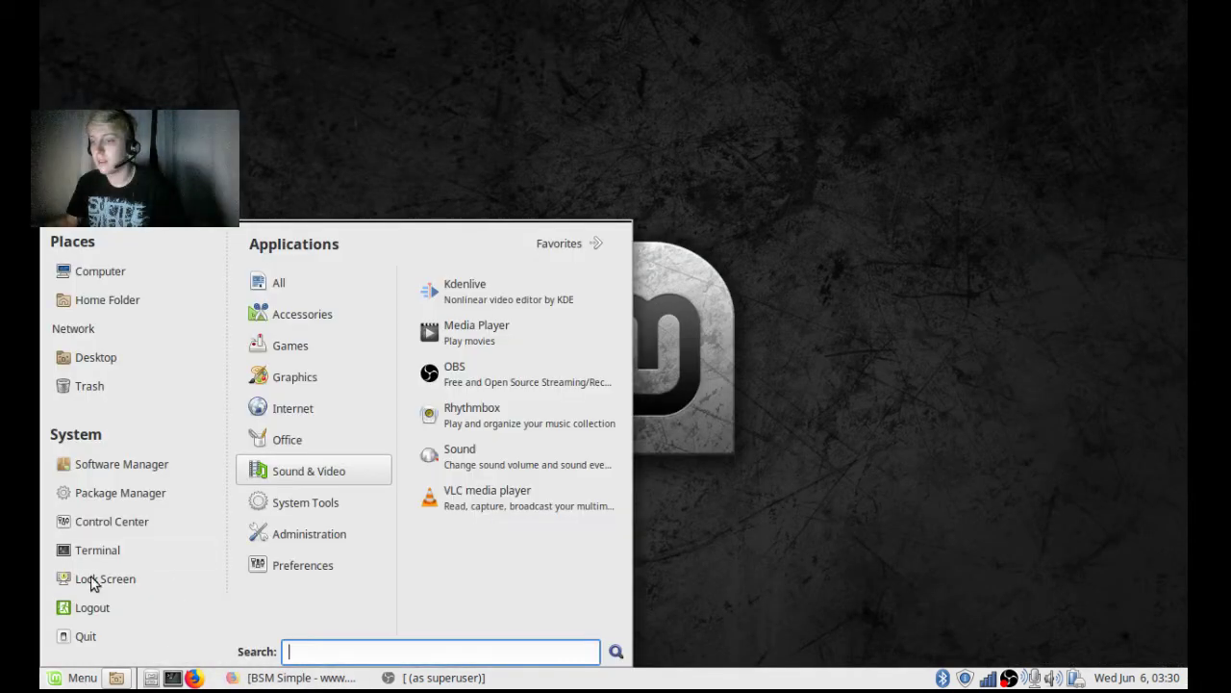
left_click(101, 524)
scroll(494, 486, "down", 5)
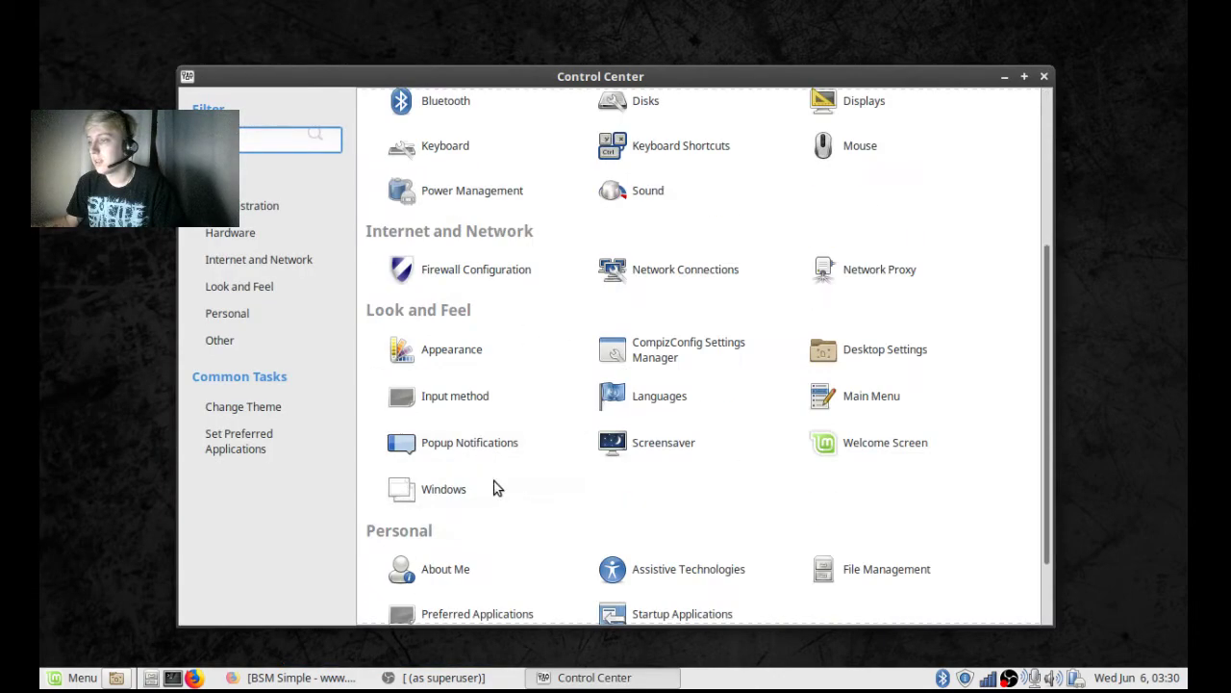
scroll(486, 384, "up", 5)
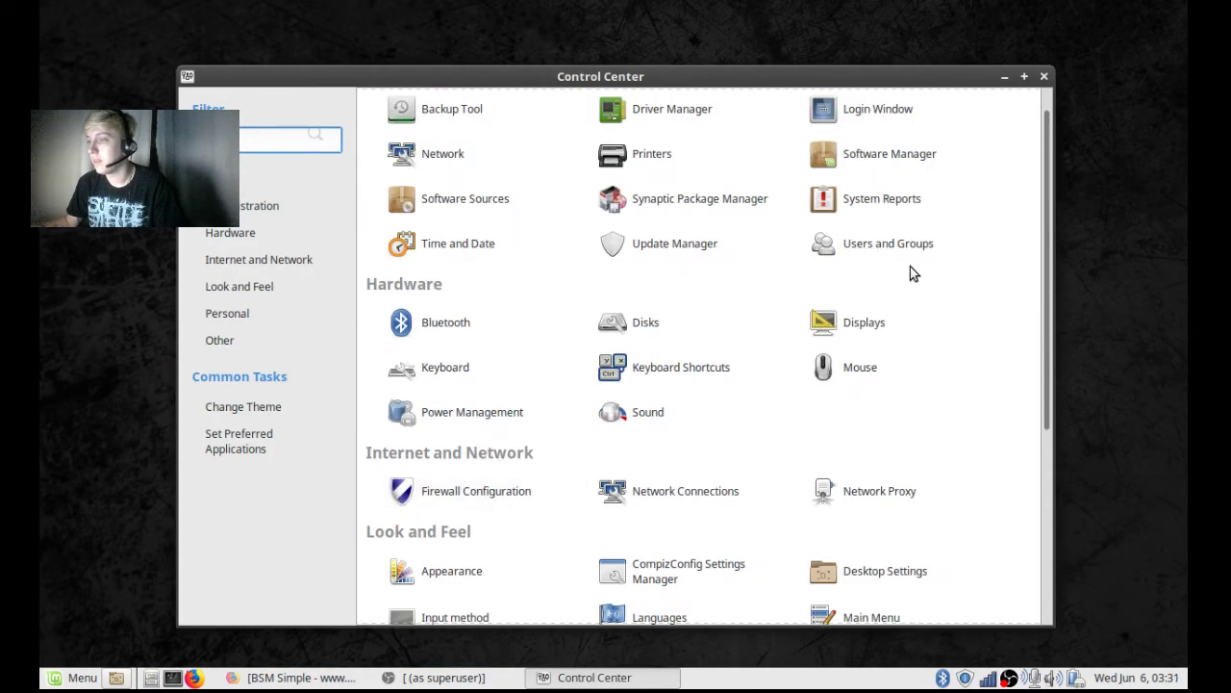
scroll(659, 308, "up", 1)
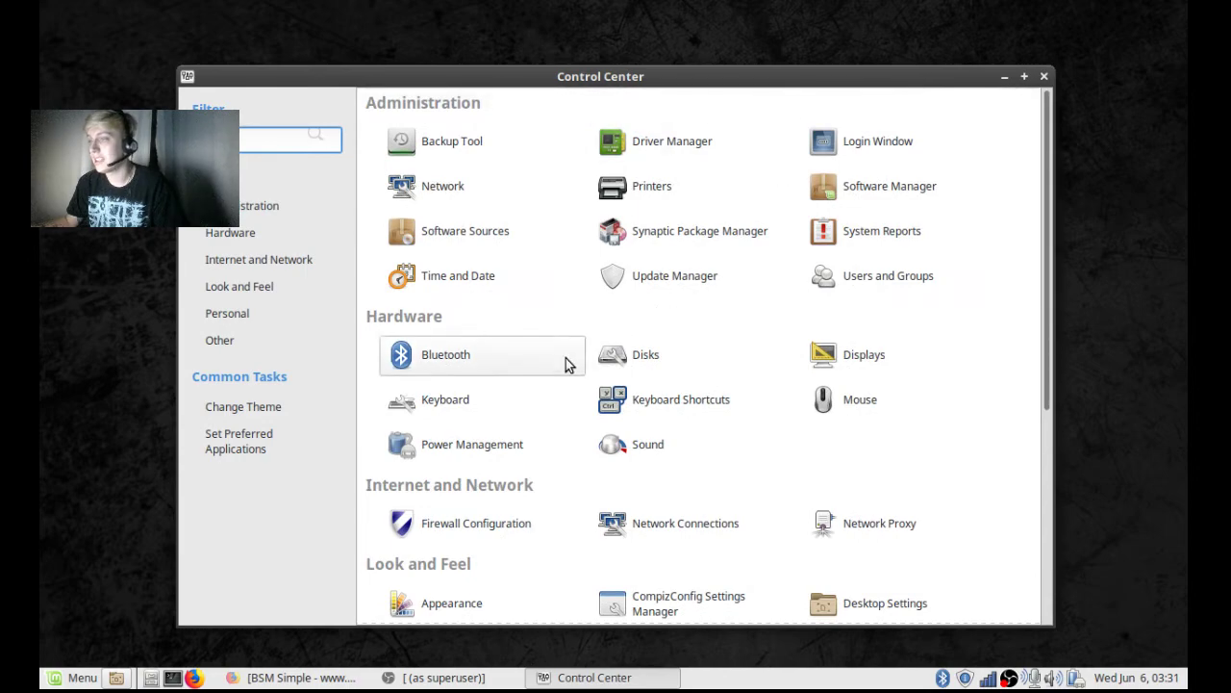
scroll(866, 366, "down", 2)
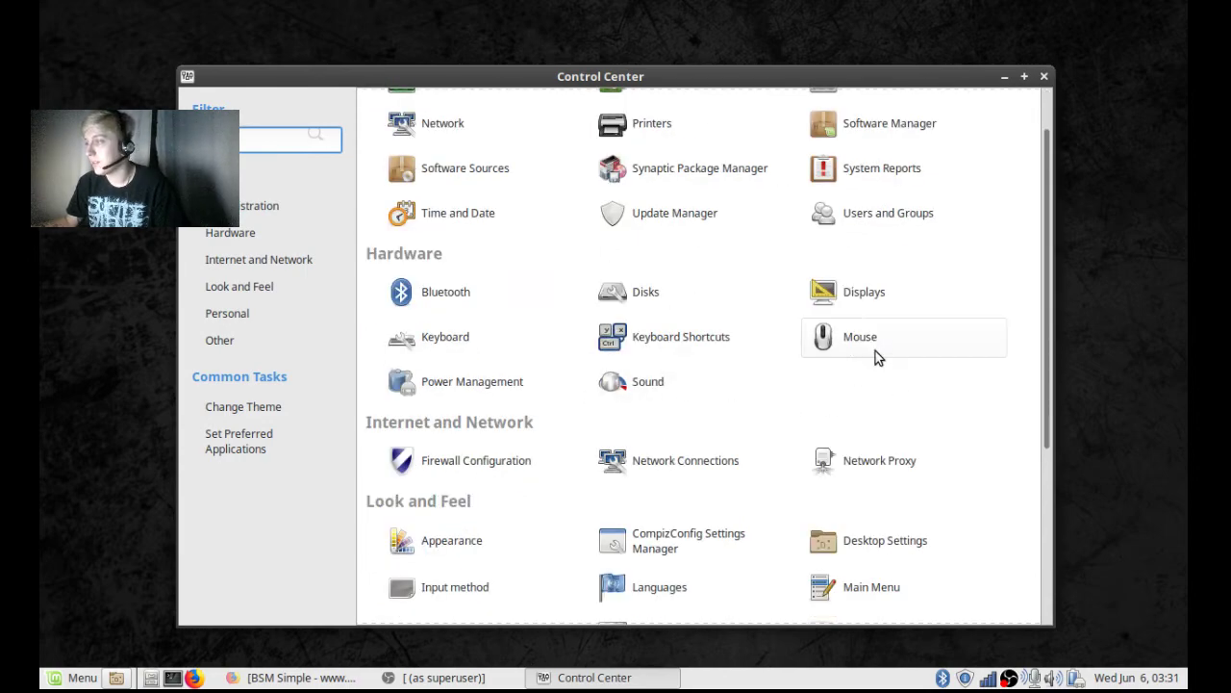
scroll(844, 352, "down", 8)
scroll(844, 352, "up", 8)
scroll(843, 352, "down", 4)
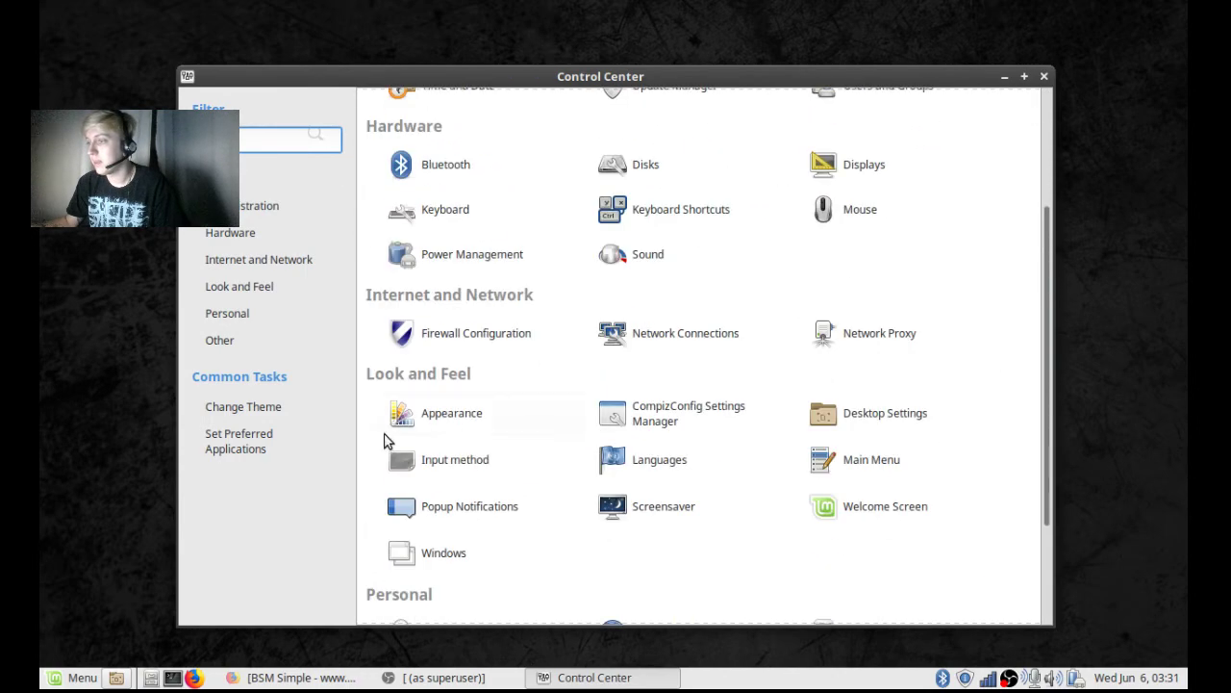
left_click(525, 422)
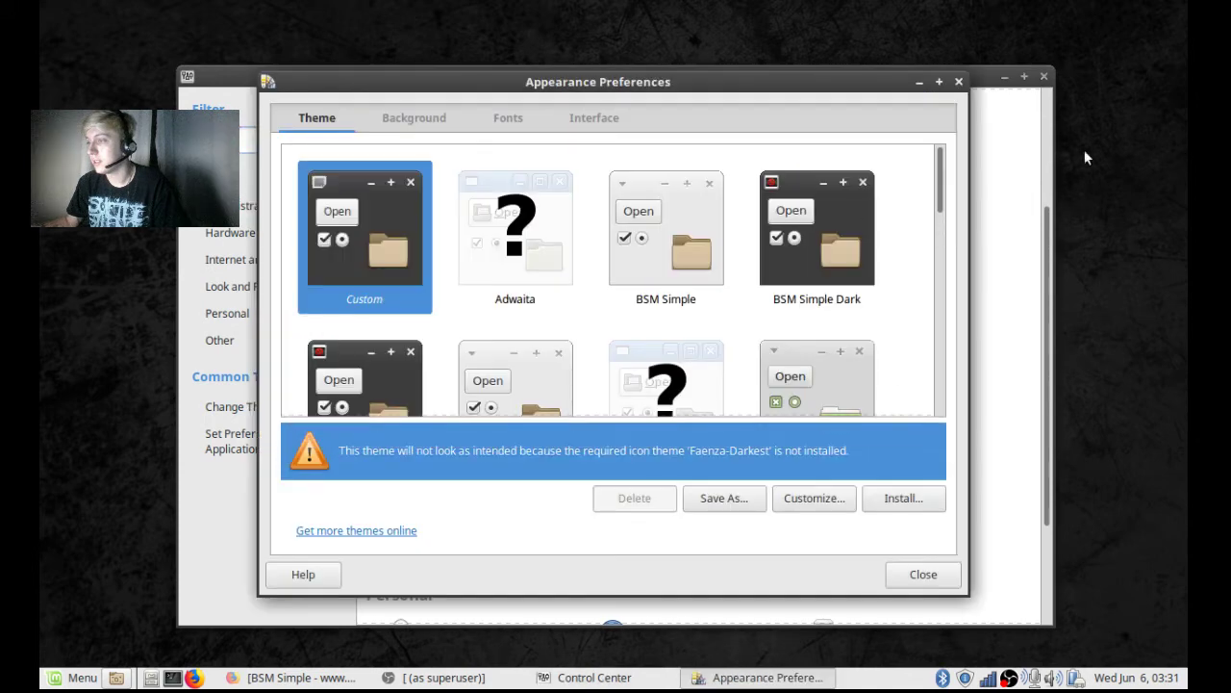
Maximize the Appearance Preferences window and apply the BSM Simple Dark Menu theme.
double_click(702, 82)
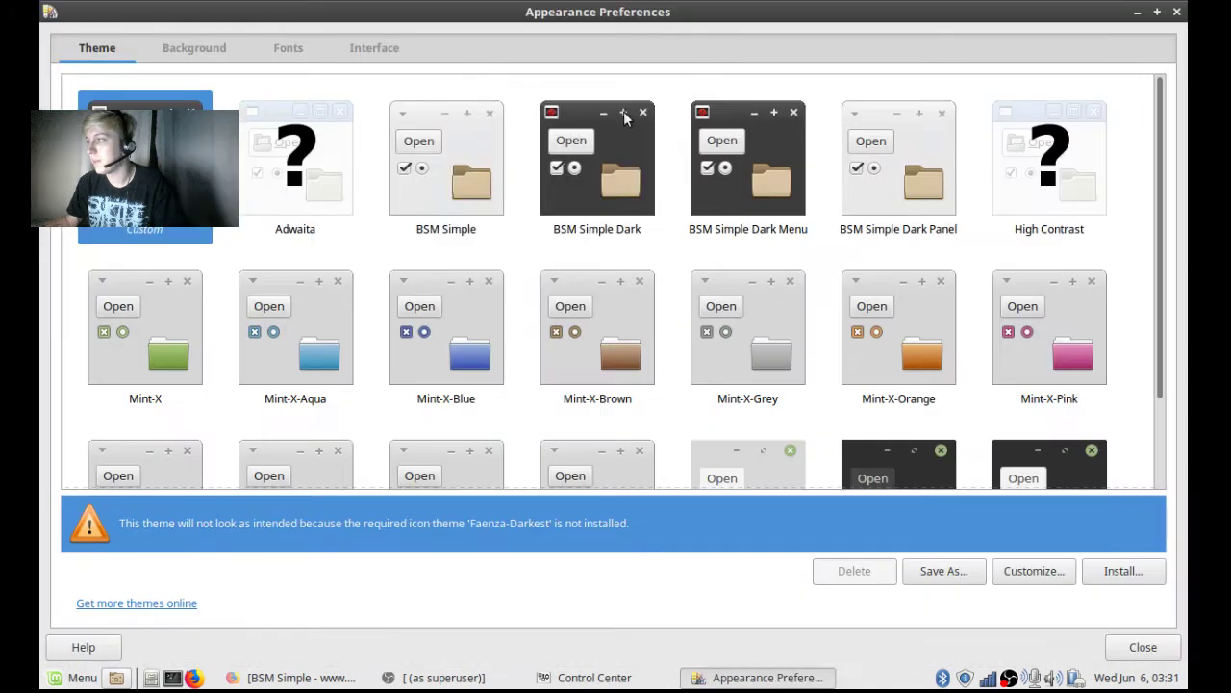
left_click(746, 193)
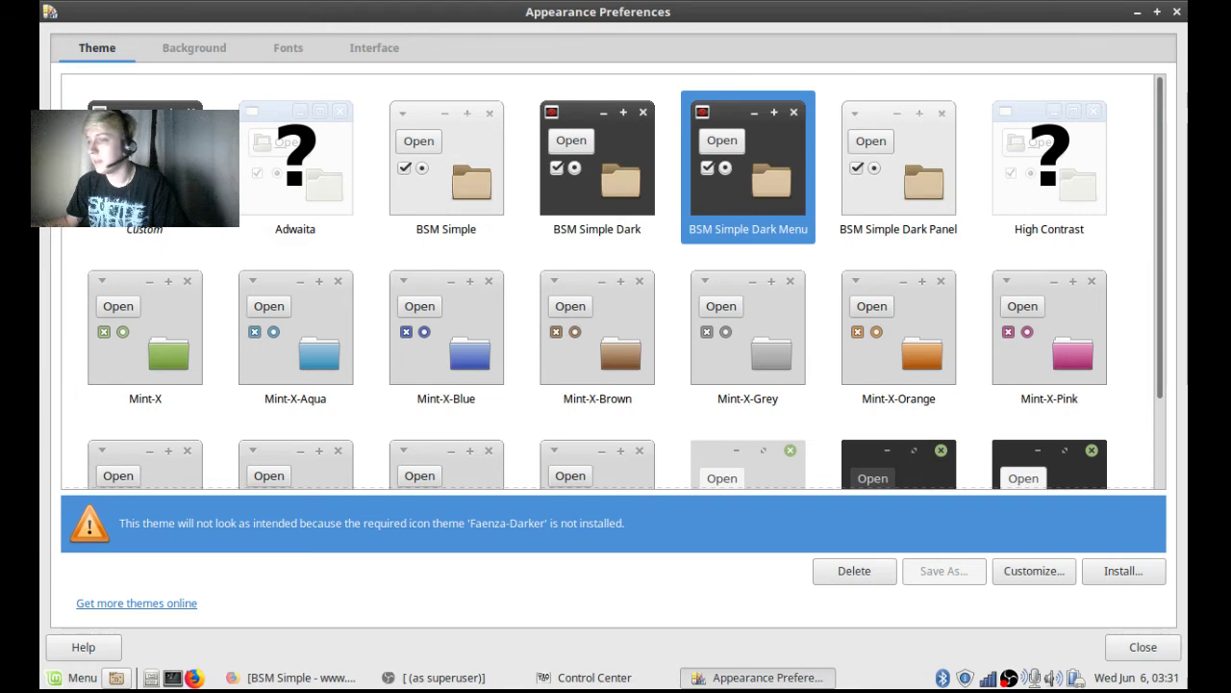
scroll(957, 448, "down", 2)
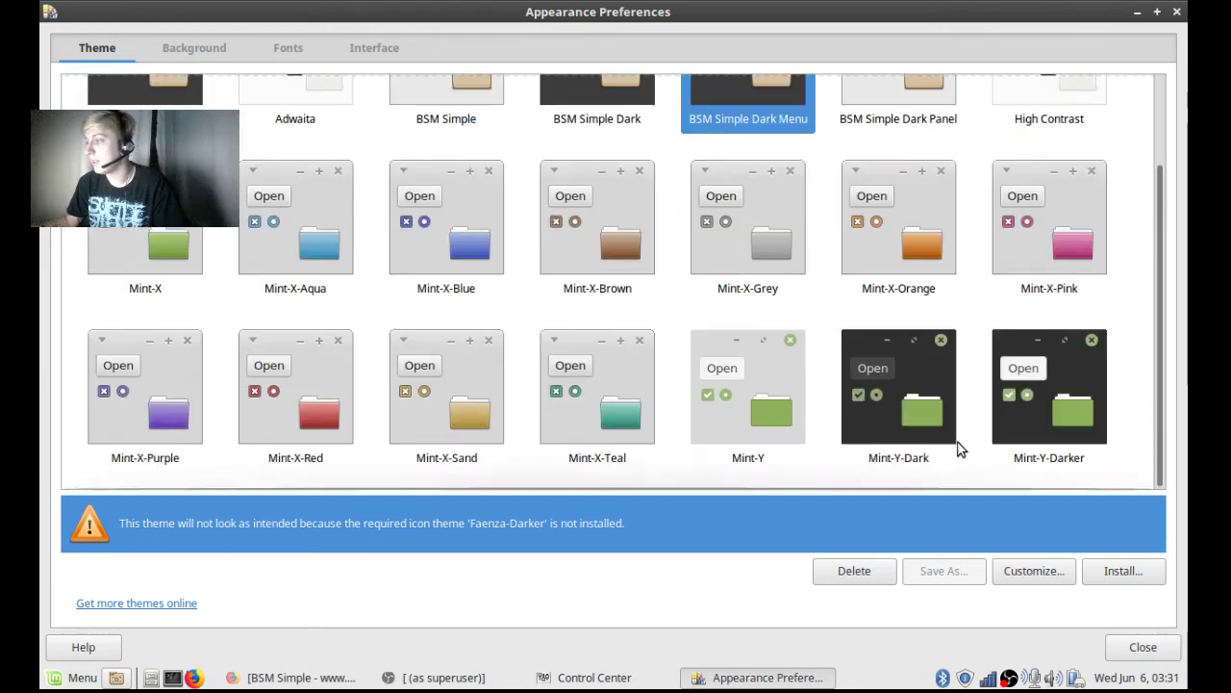
scroll(974, 451, "up", 2)
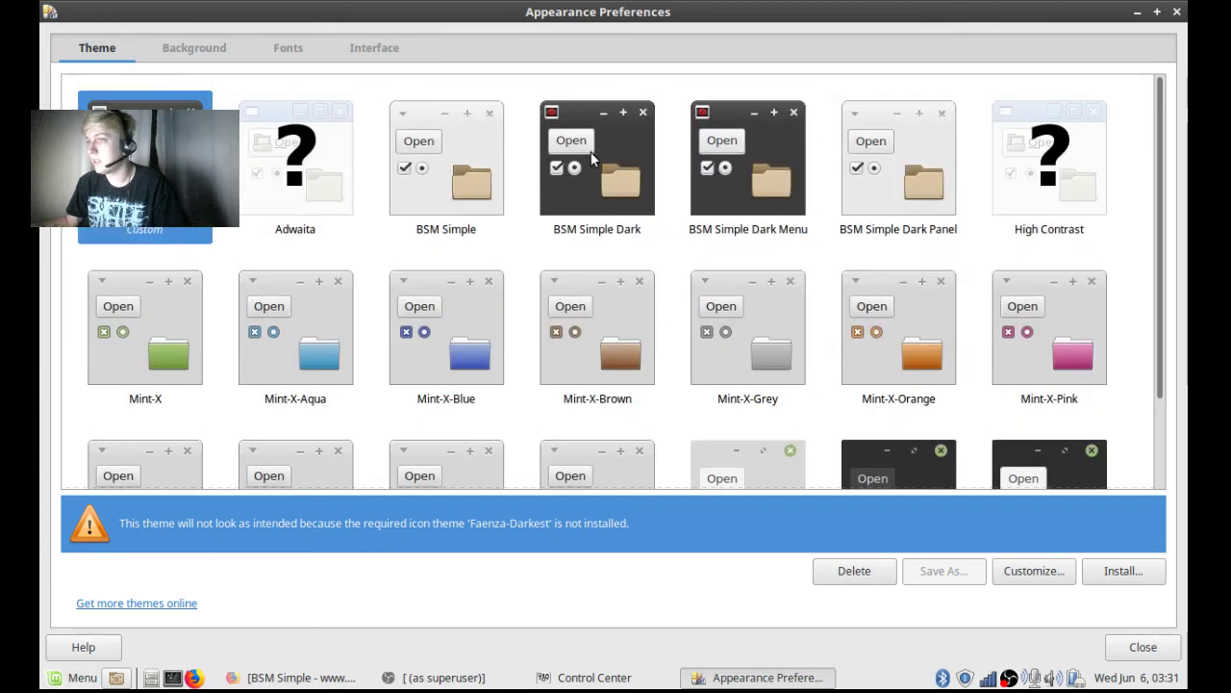
left_click(744, 172)
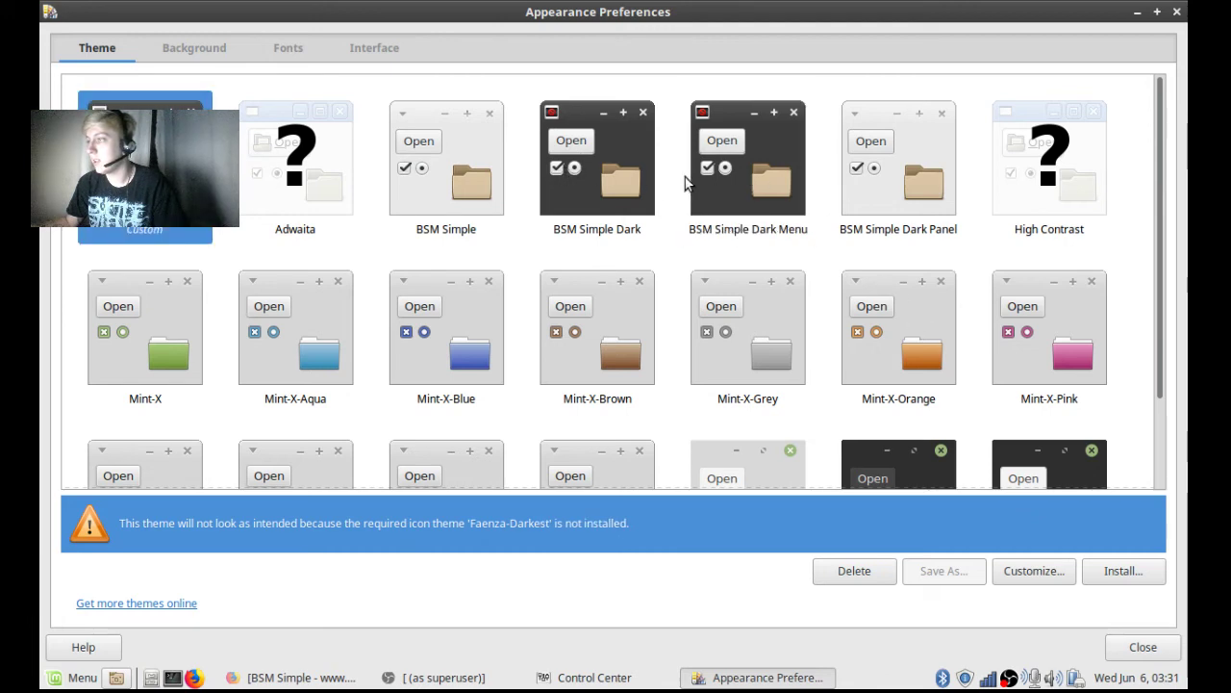
left_click(729, 175)
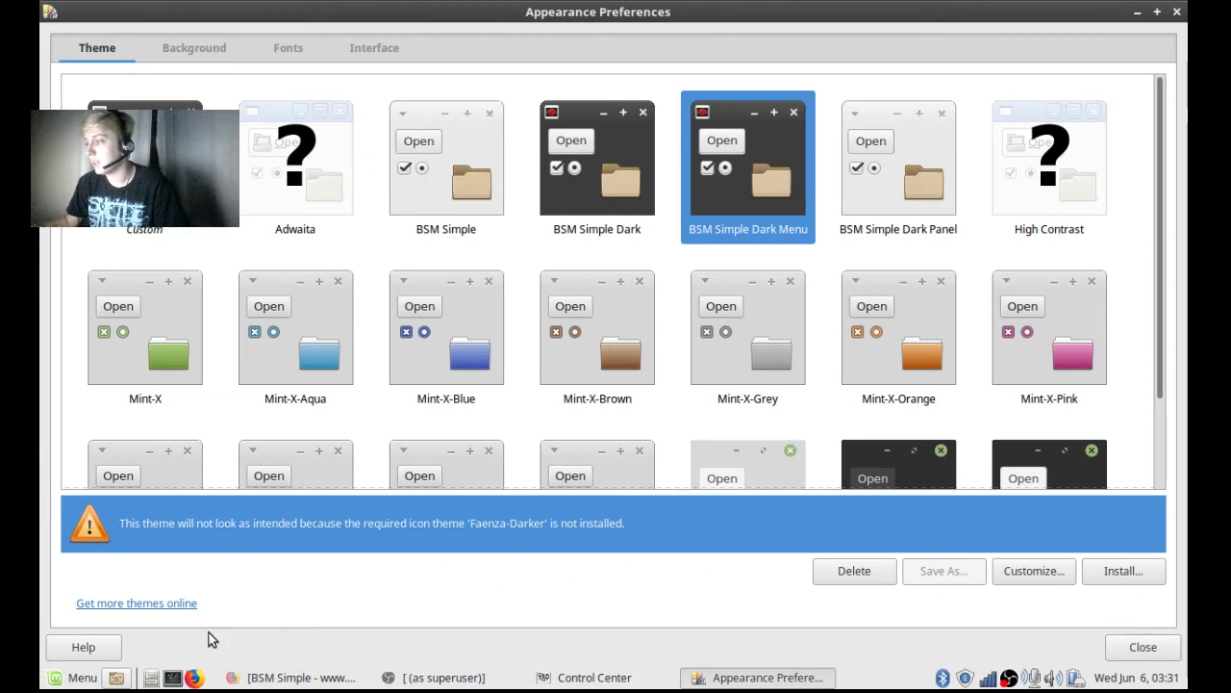
Read through the BSM Simple theme page in Firefox, then return to the GTK2 Themes listing.
left_click(279, 677)
scroll(635, 394, "down", 5)
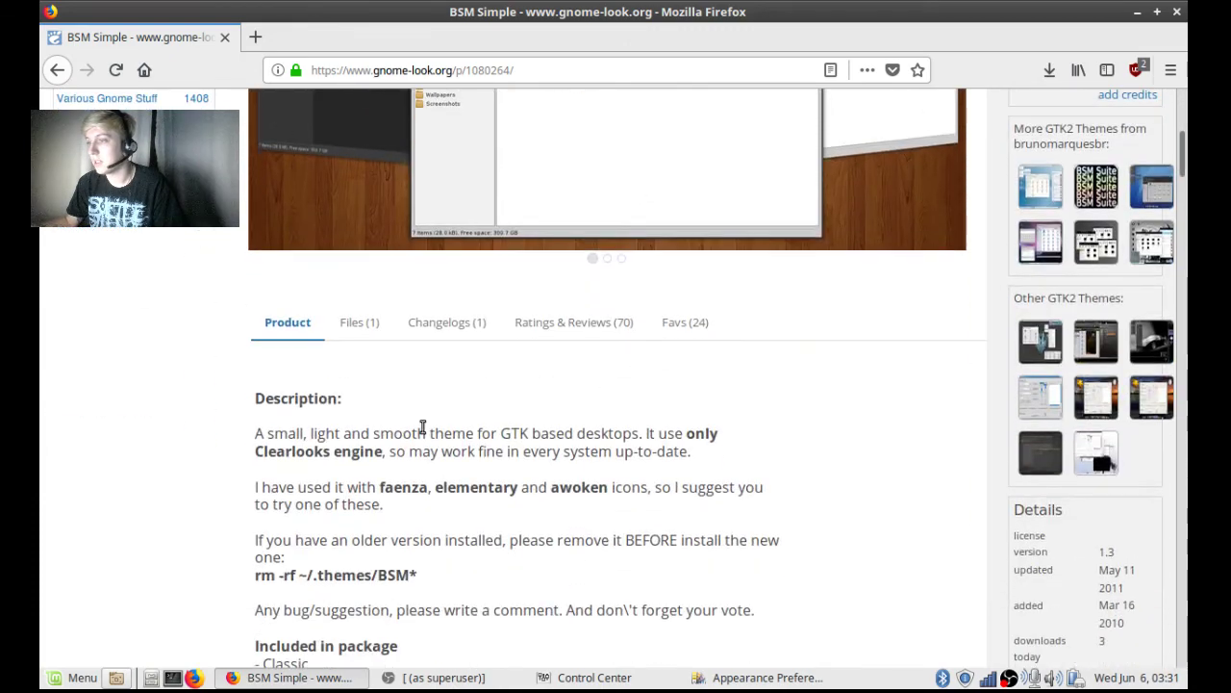
scroll(414, 431, "down", 3)
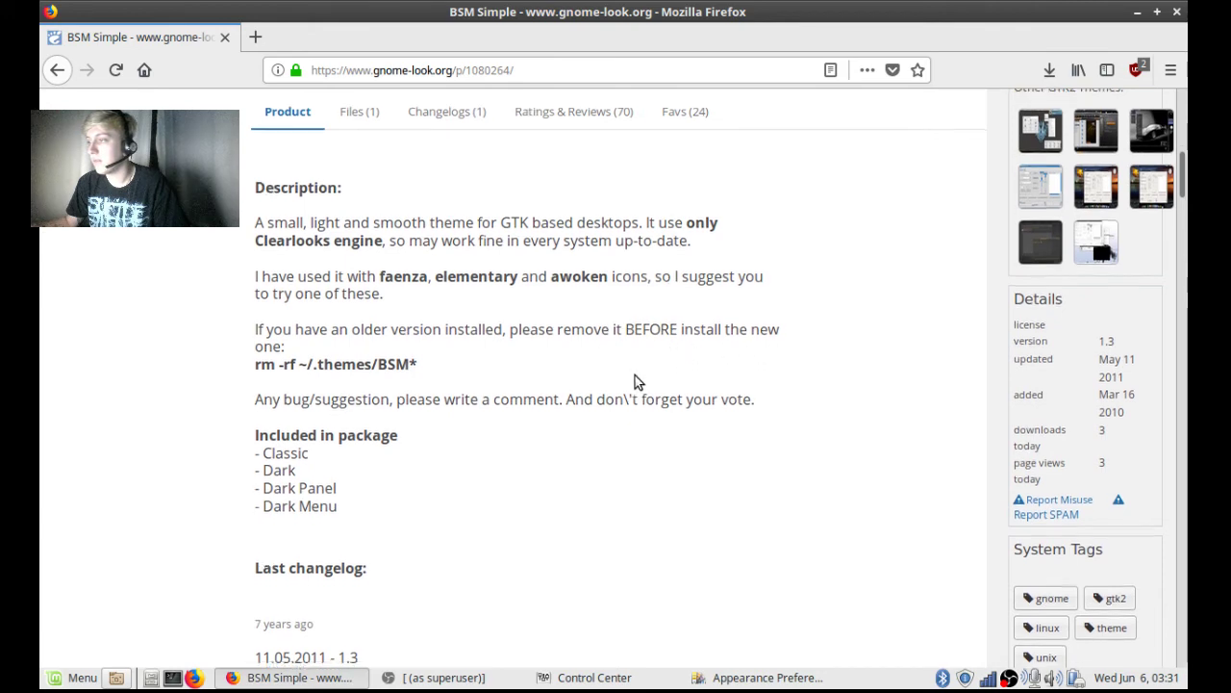
scroll(368, 392, "down", 6)
scroll(230, 360, "down", 2)
scroll(224, 359, "down", 5)
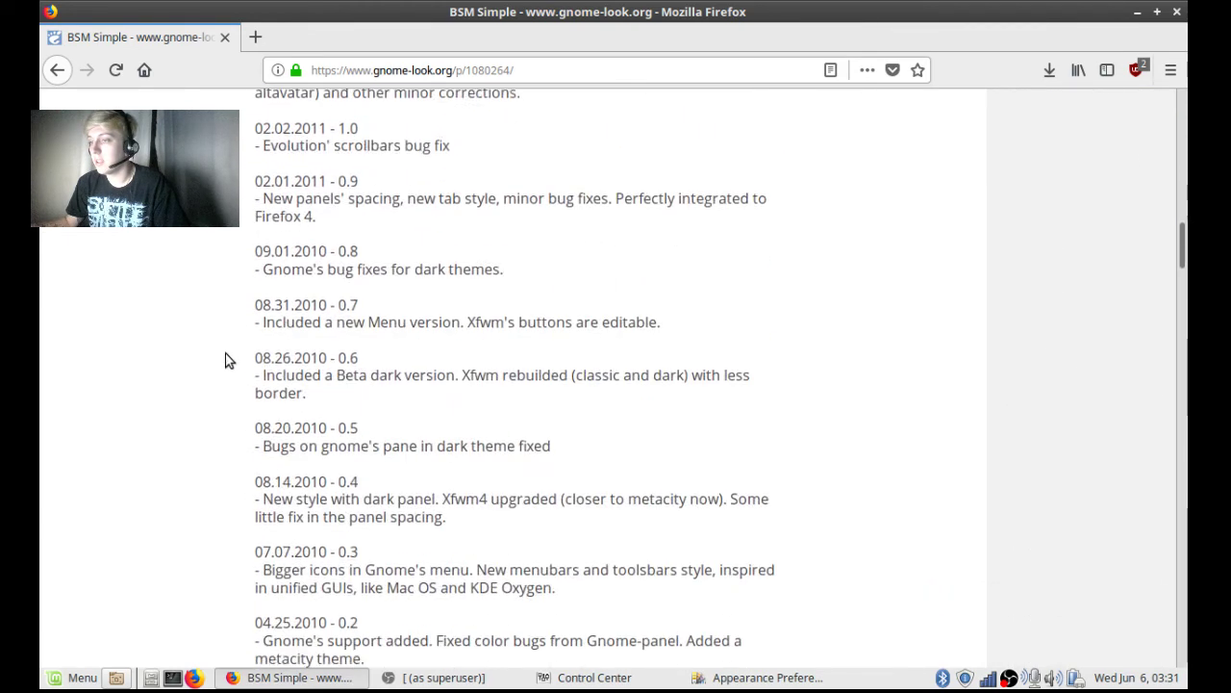
scroll(224, 360, "up", 15)
scroll(225, 359, "up", 6)
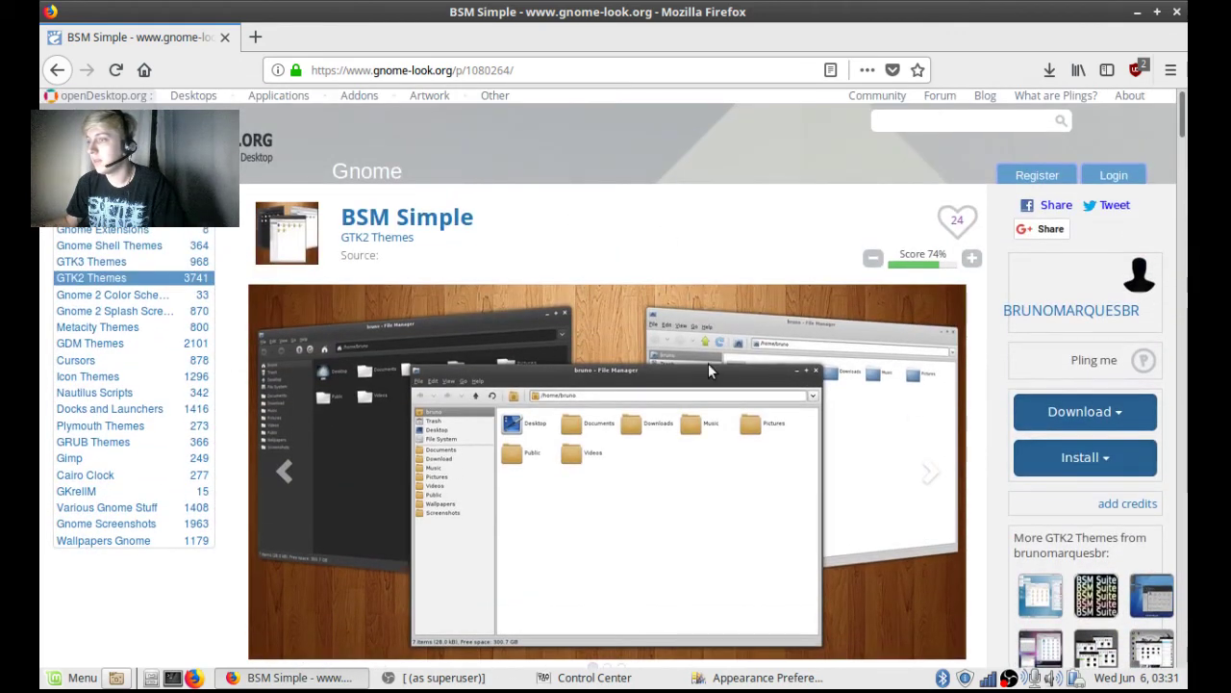
left_click(55, 72)
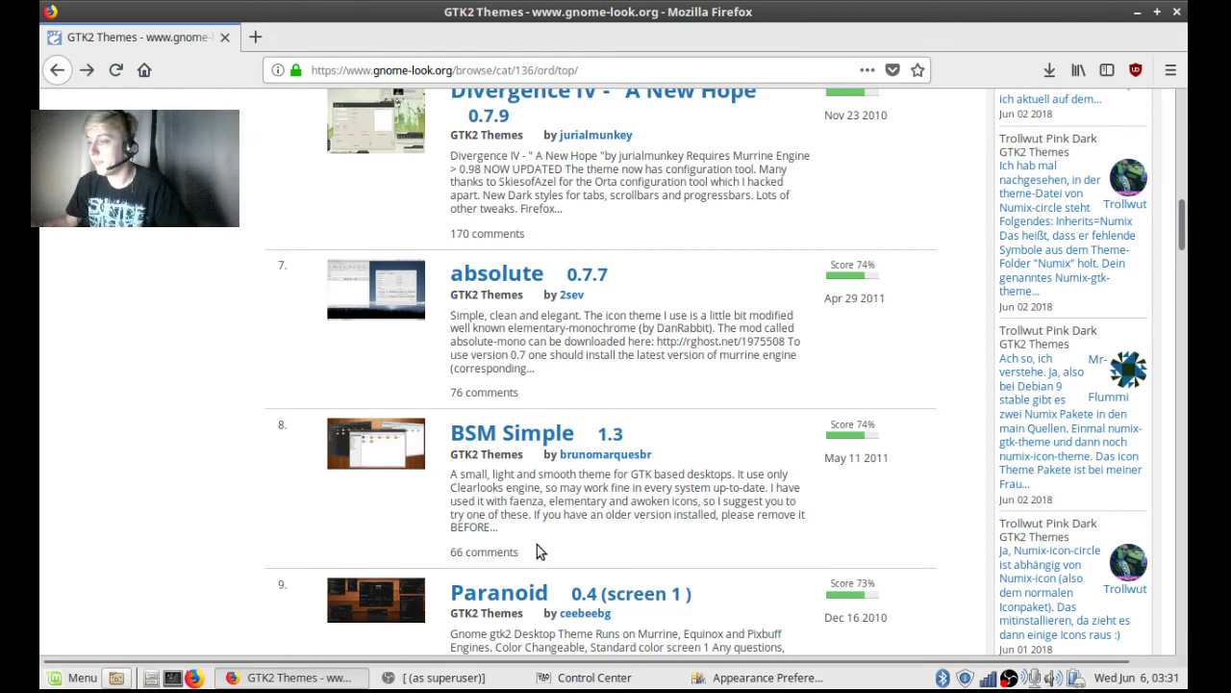
scroll(537, 550, "down", 5)
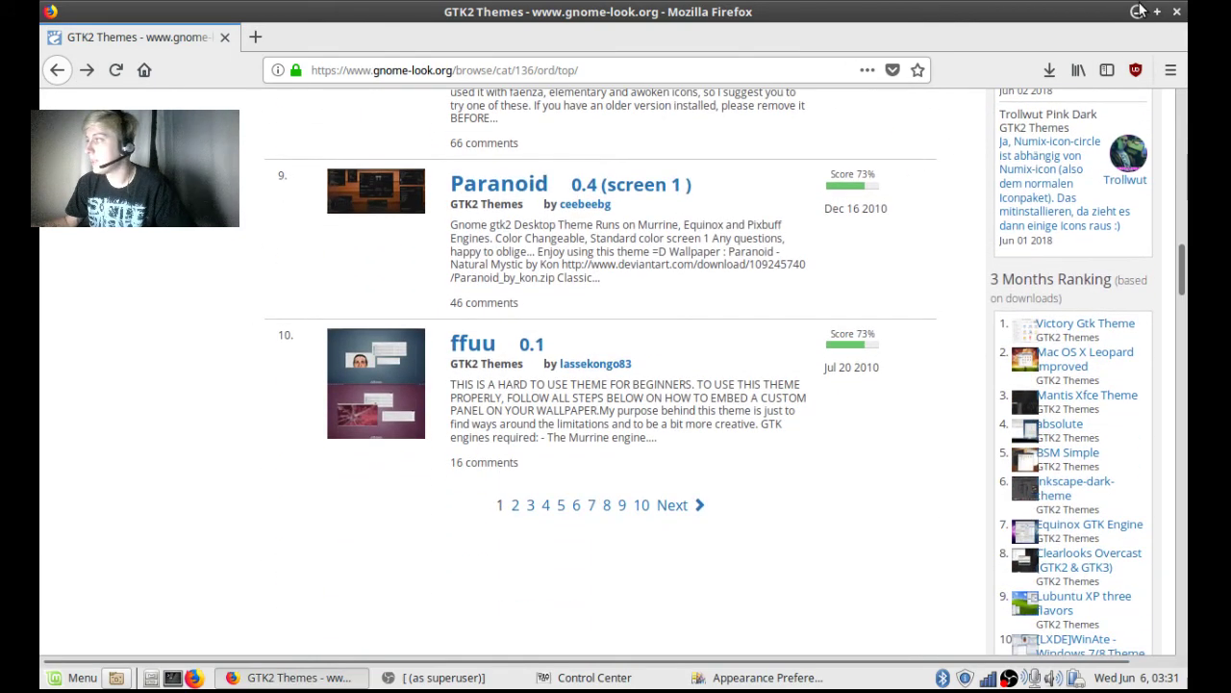
Try Mint-X-Pink and Mint-X-Brown, settle on Mint-X-Blue, and close Appearance Preferences.
left_click(1138, 11)
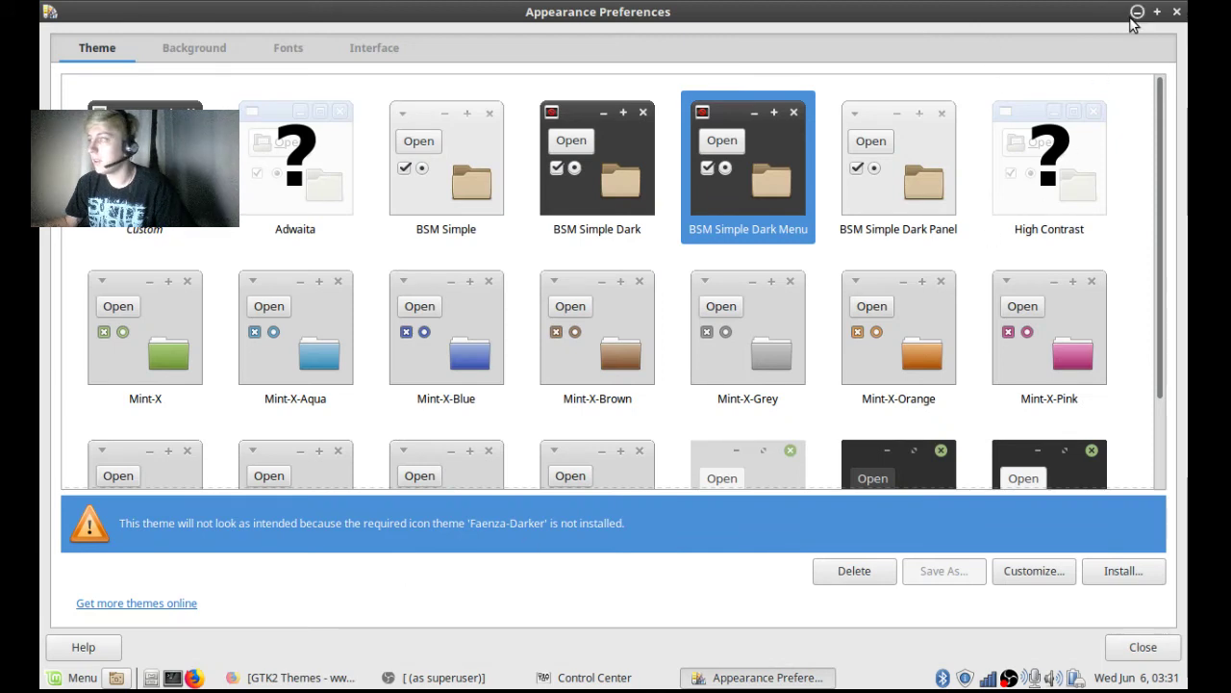
scroll(1044, 282, "down", 2)
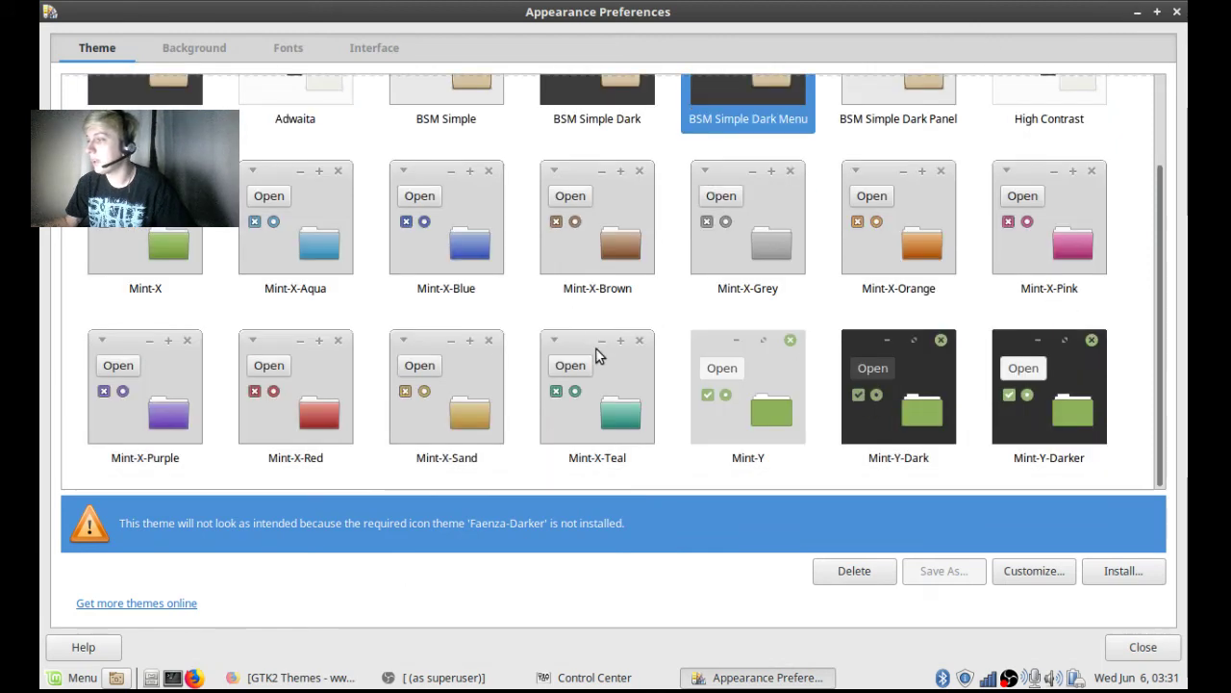
scroll(70, 277, "up", 2)
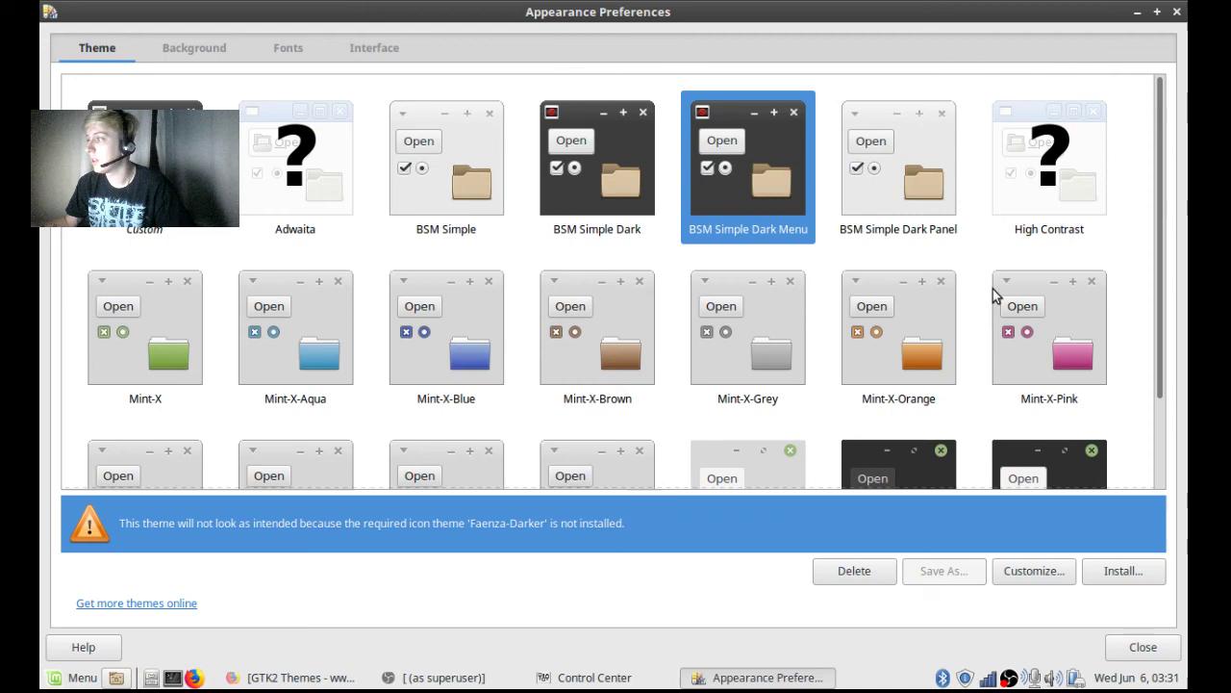
left_click(1055, 358)
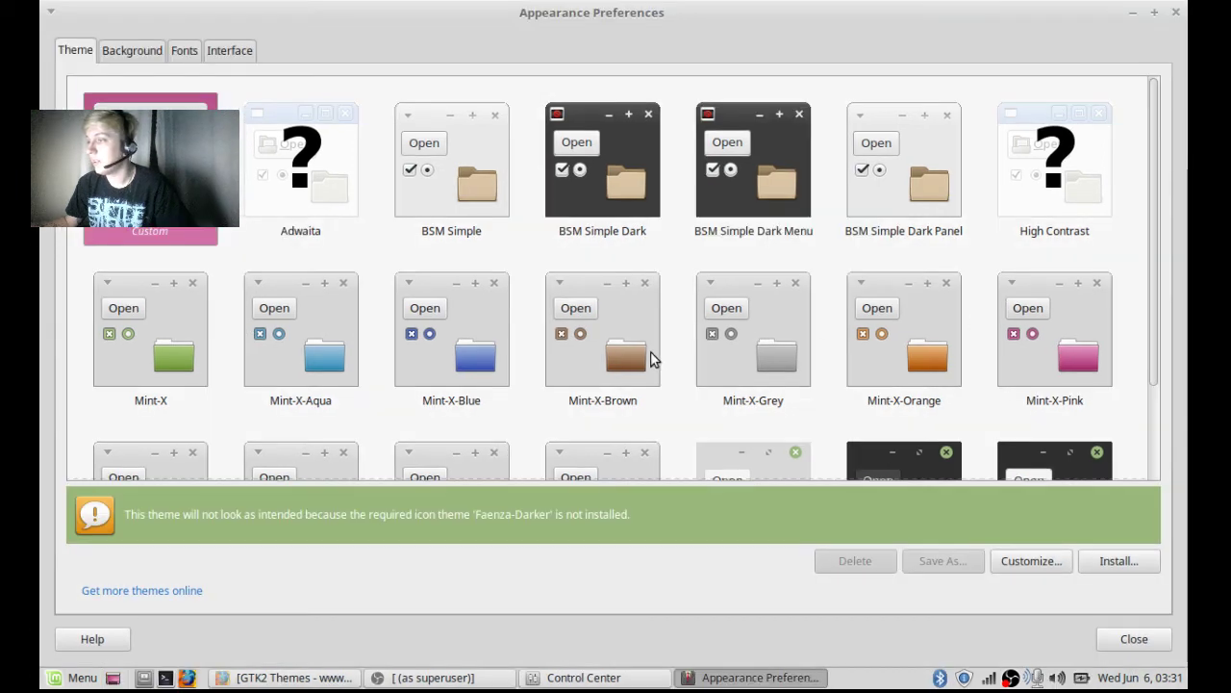
left_click(650, 358)
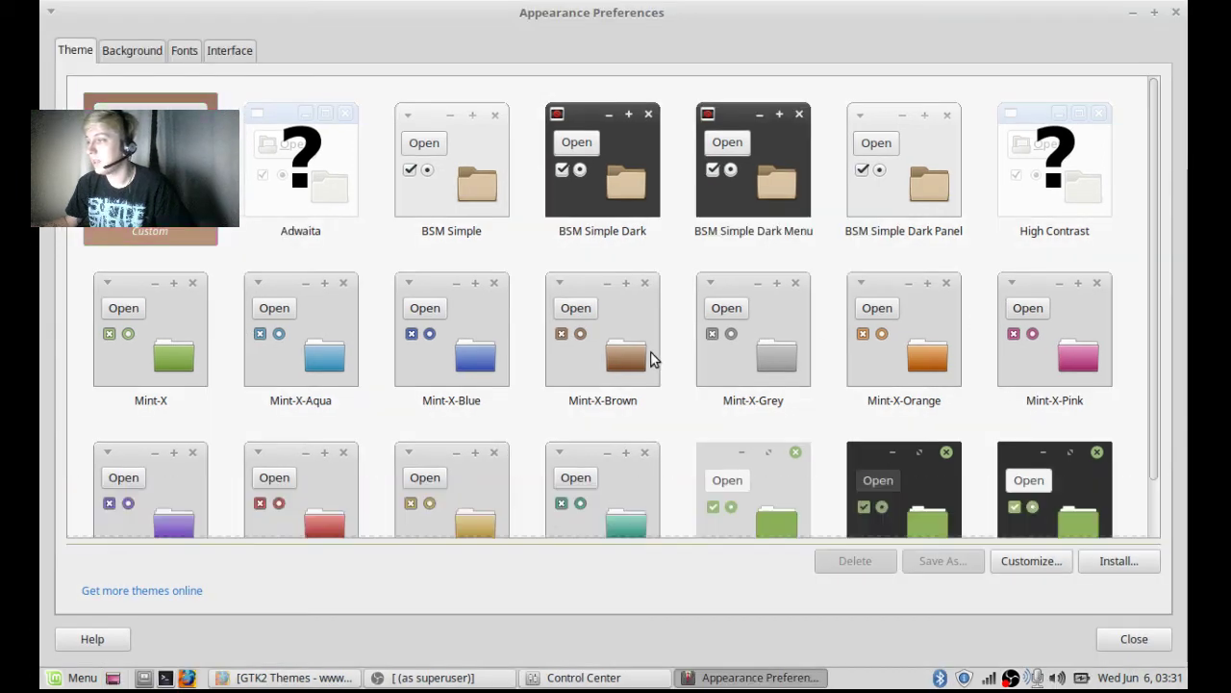
left_click(418, 352)
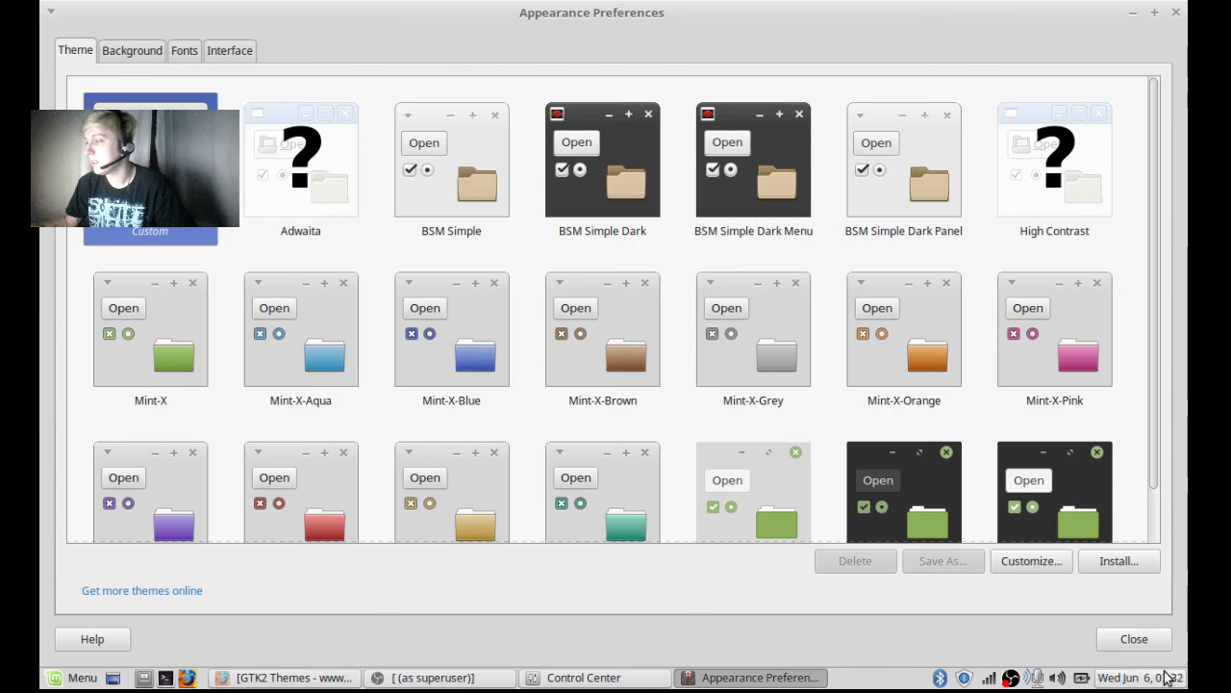
left_click(1135, 639)
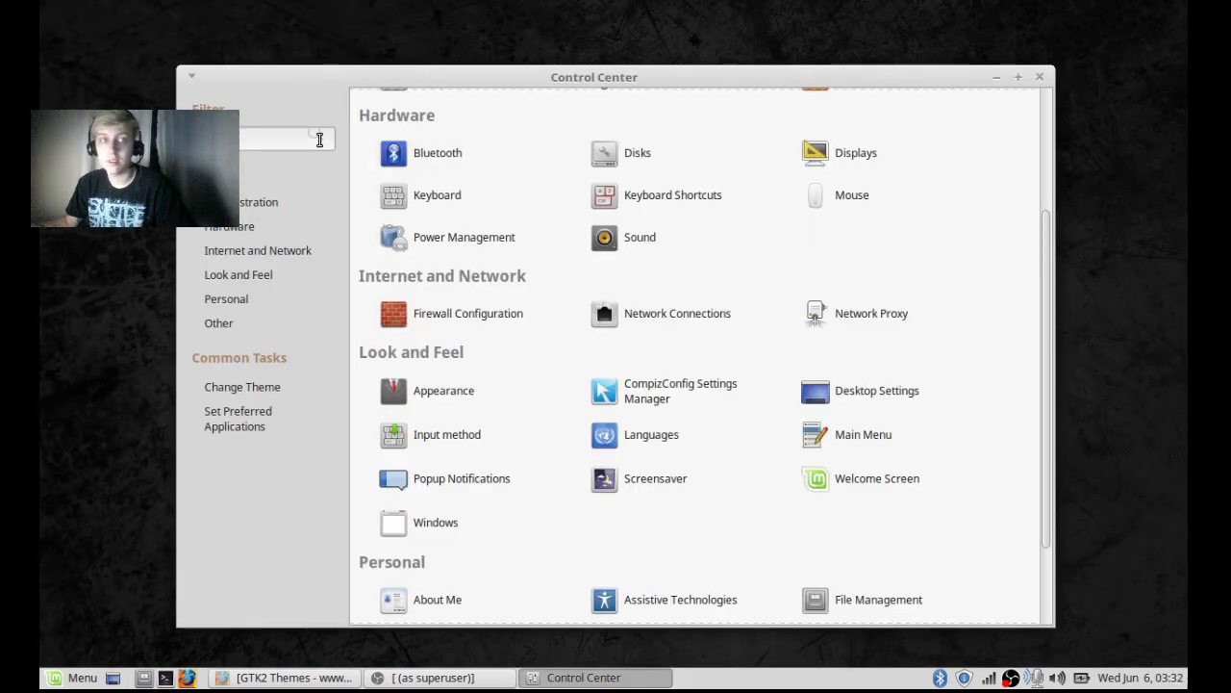
Close the Control Center window and quit the Bluetooth tray applet.
left_click_drag(630, 77, 632, 64)
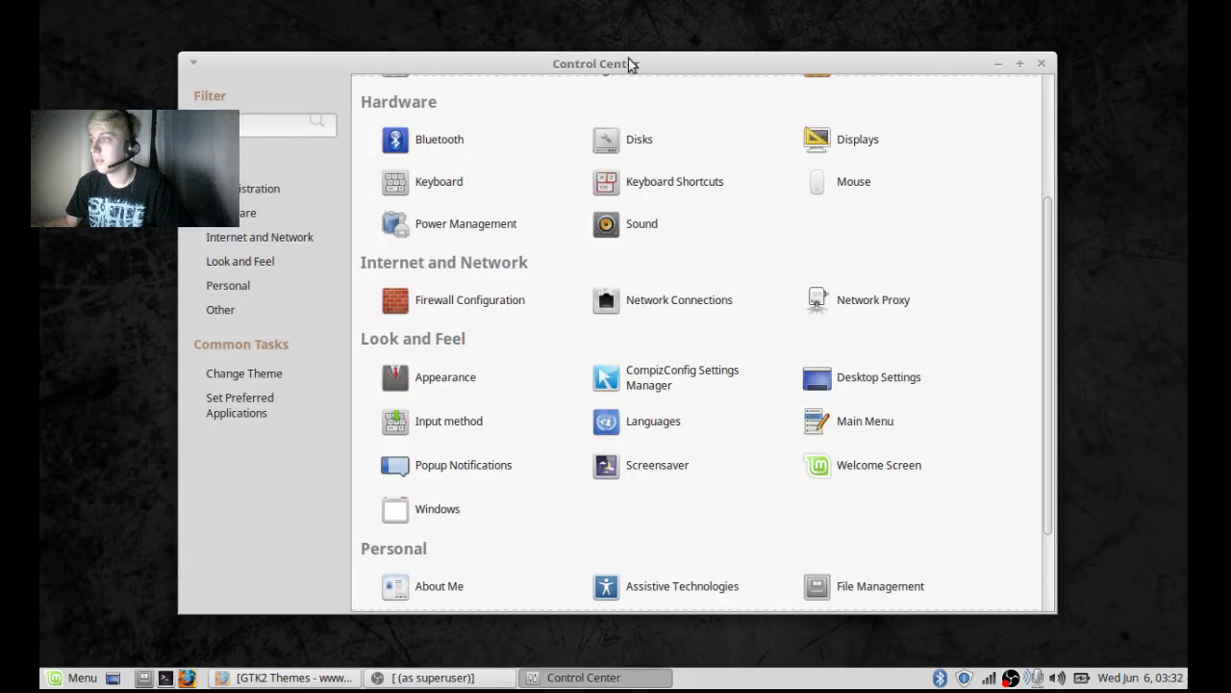
left_click(1042, 65)
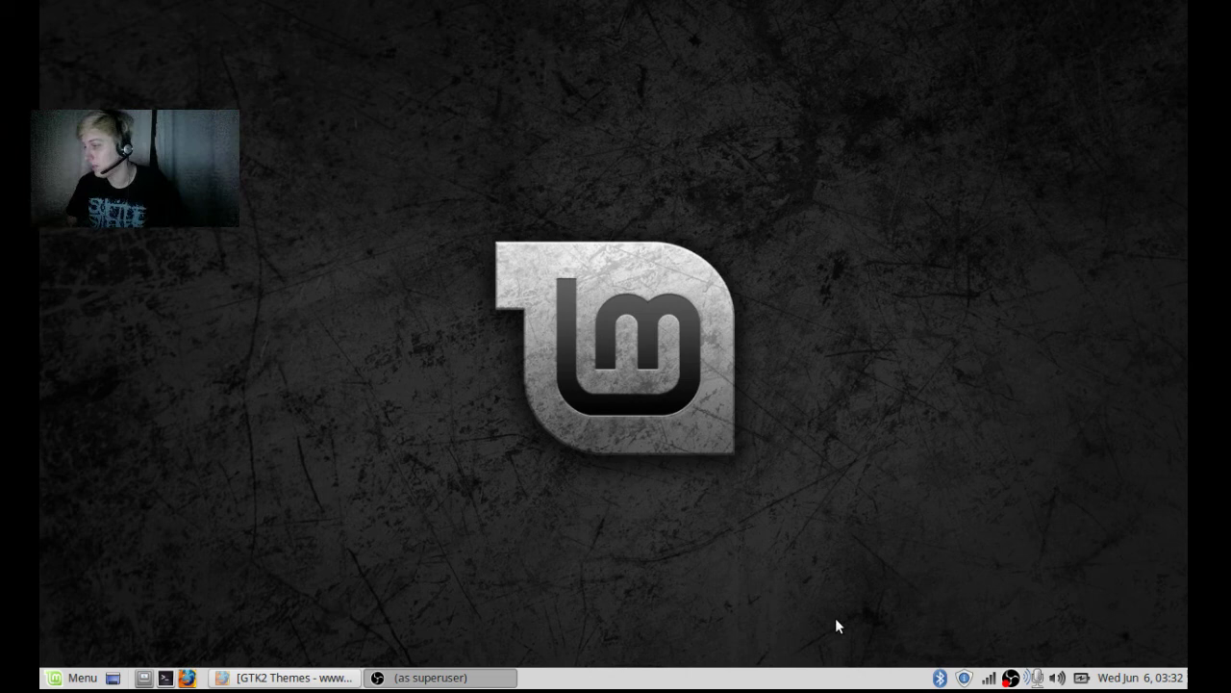
right_click(943, 683)
left_click(953, 655)
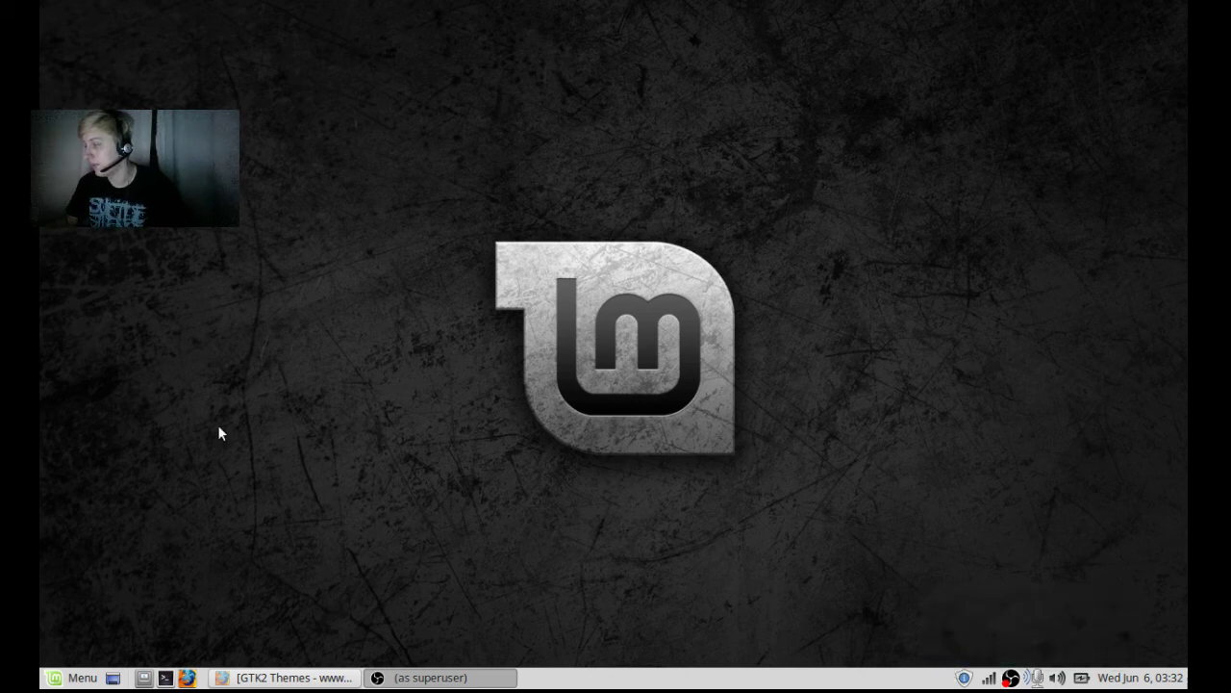